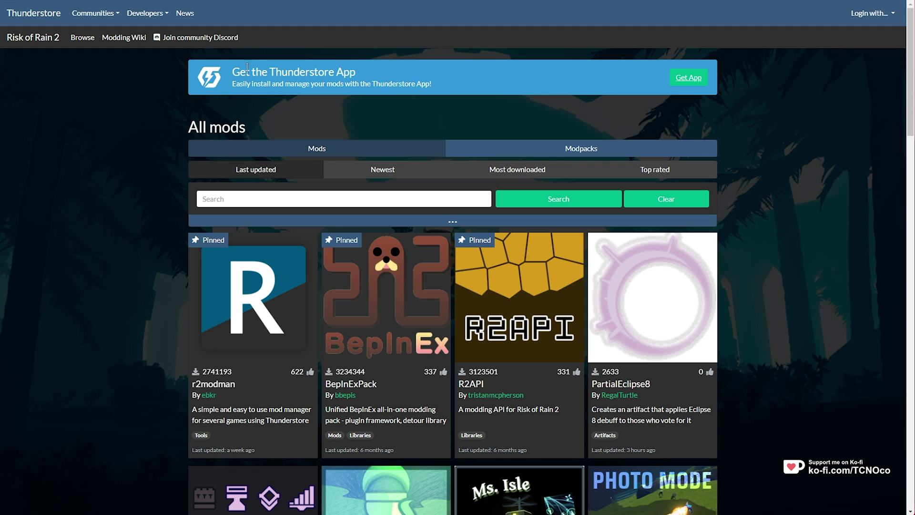
# Get the Thunderstore App from the site banner and download Thunderstore Mod Manager from its Overwolf page
pyautogui.moveTo(239, 71); pyautogui.dragTo(428, 112)
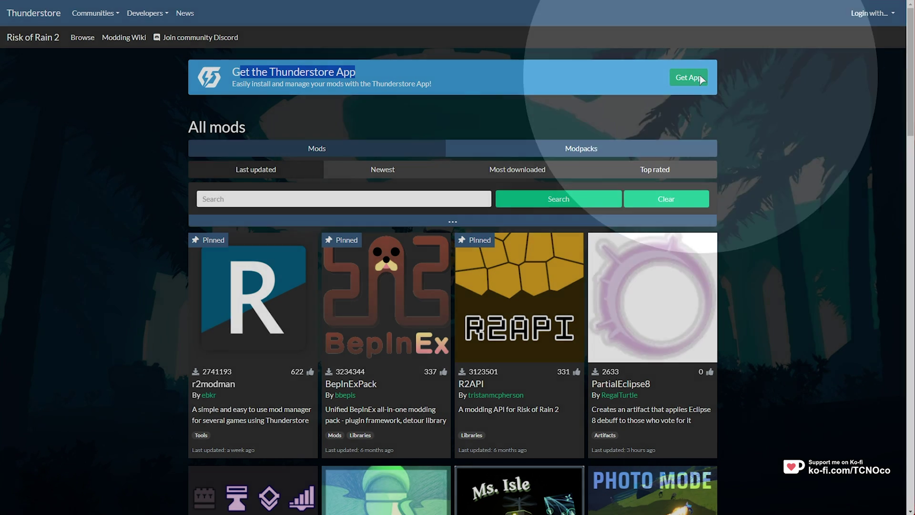
pyautogui.click(699, 77)
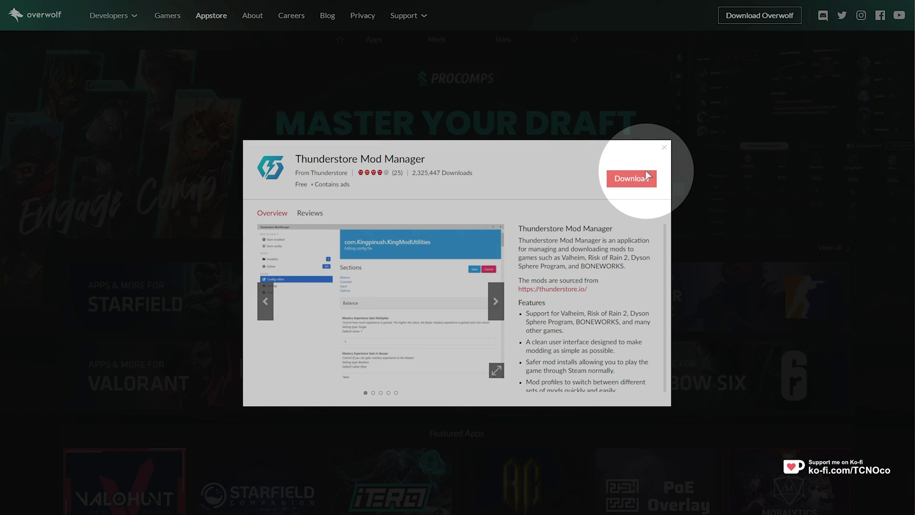
pyautogui.click(638, 182)
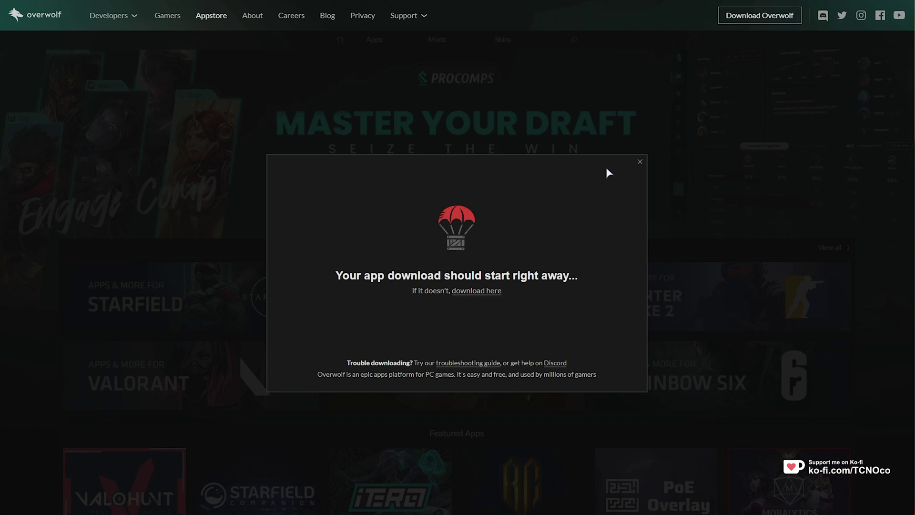
pyautogui.click(733, 54)
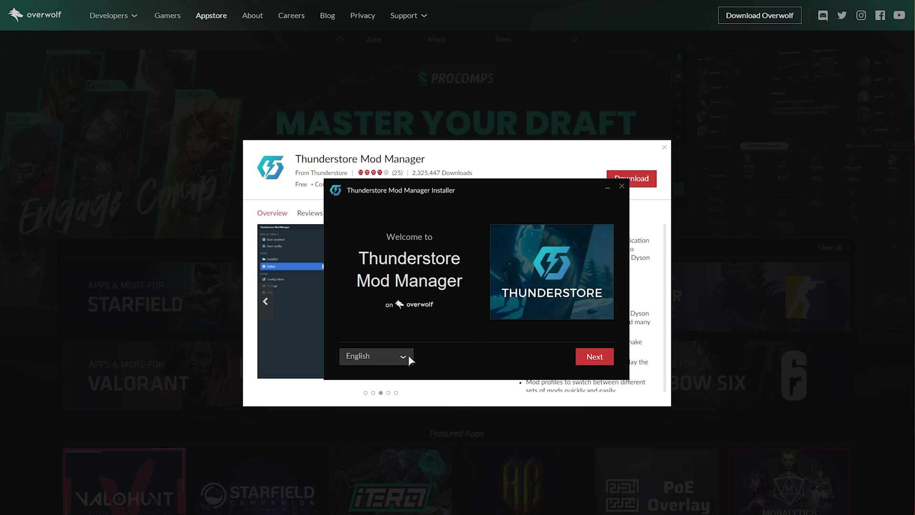
# Install Thunderstore Mod Manager in the default folder, accepting the terms and leaving out the Outplayed app, and launch it
pyautogui.click(591, 358)
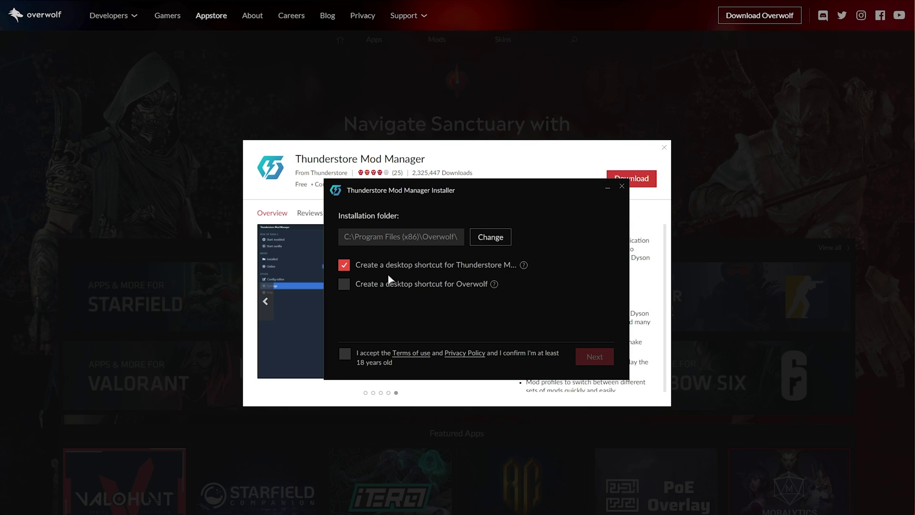
pyautogui.click(344, 353)
pyautogui.click(595, 356)
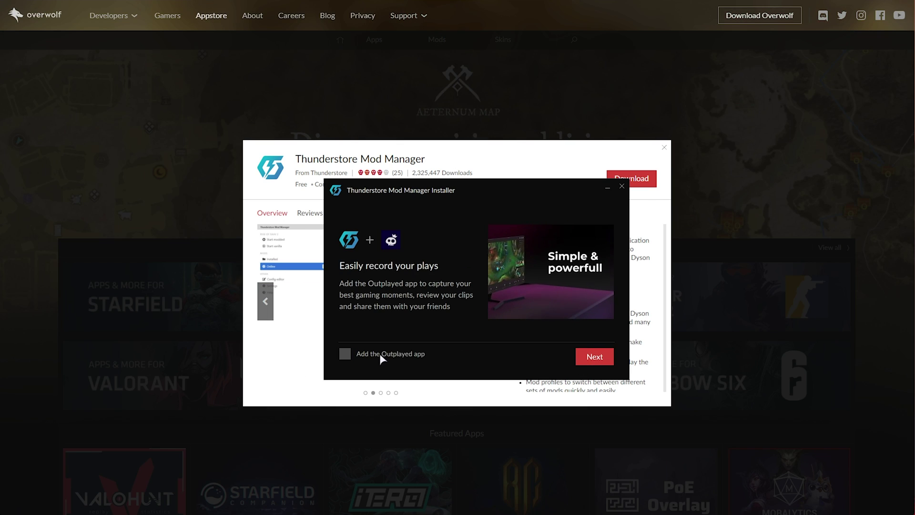
pyautogui.click(596, 358)
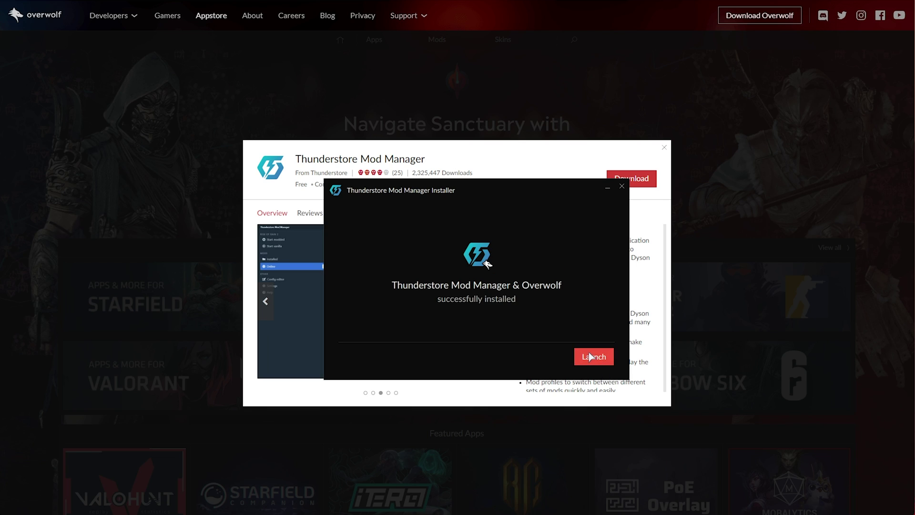
pyautogui.click(588, 352)
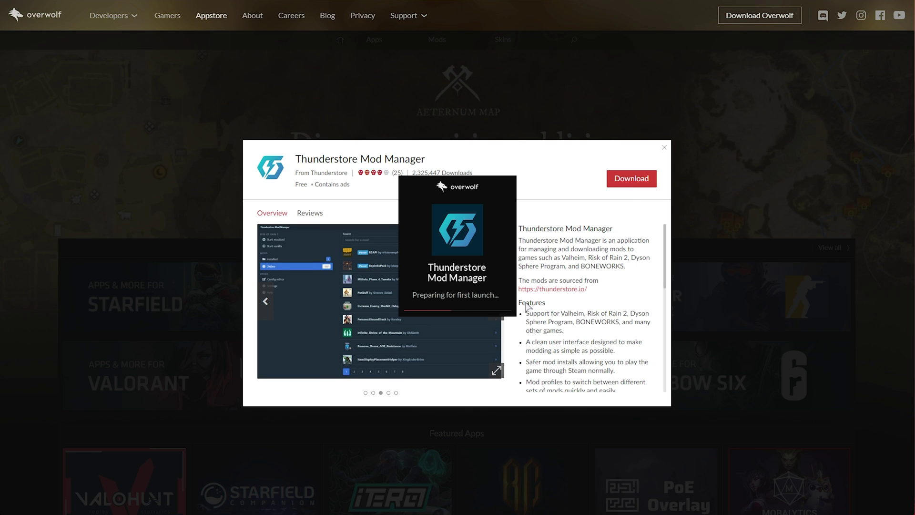
pyautogui.press('super')
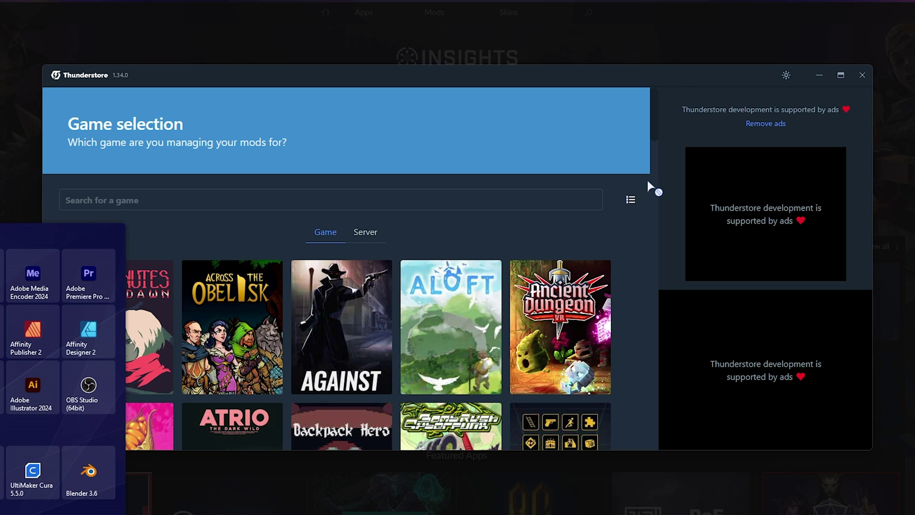
pyautogui.click(877, 51)
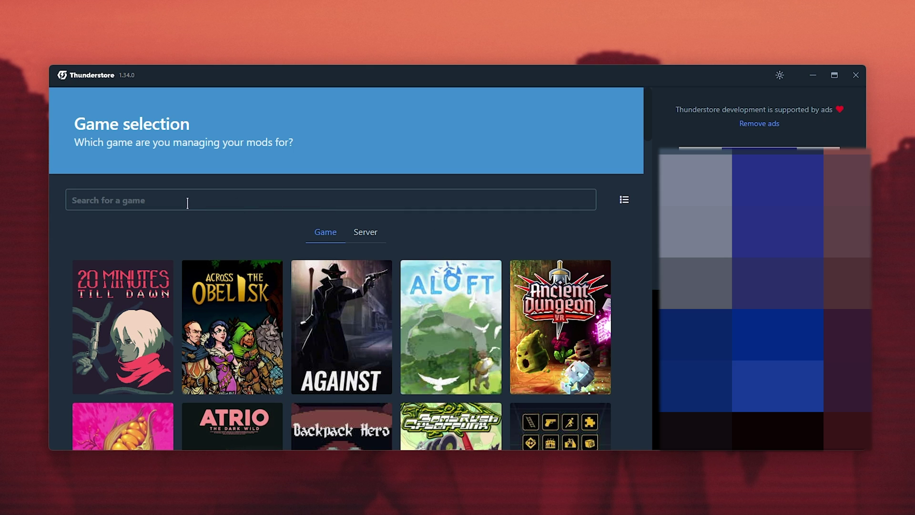
# Search the game list for "leth" and set Lethal Company as the default game
pyautogui.click(187, 203)
pyautogui.write('leth')
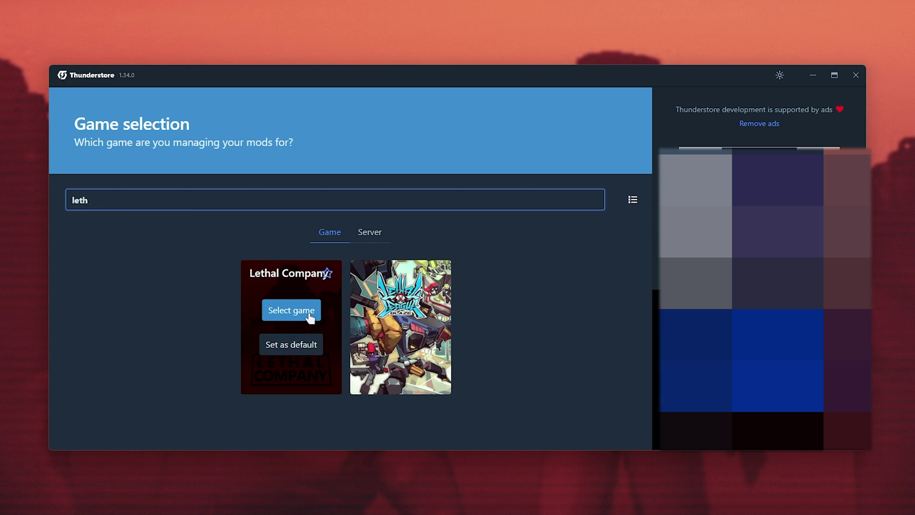
pyautogui.click(306, 342)
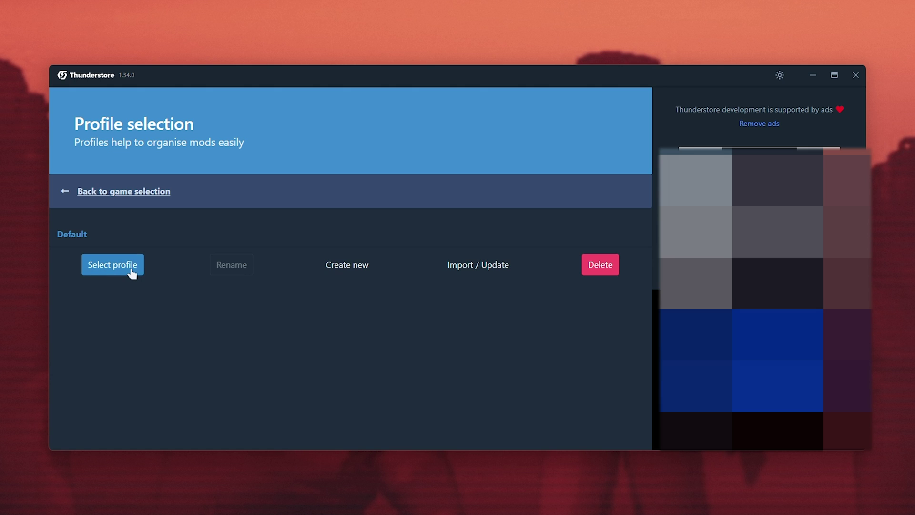
# Open the Default profile and launch Lethal Company without mods, dismissing the launch message
pyautogui.click(113, 265)
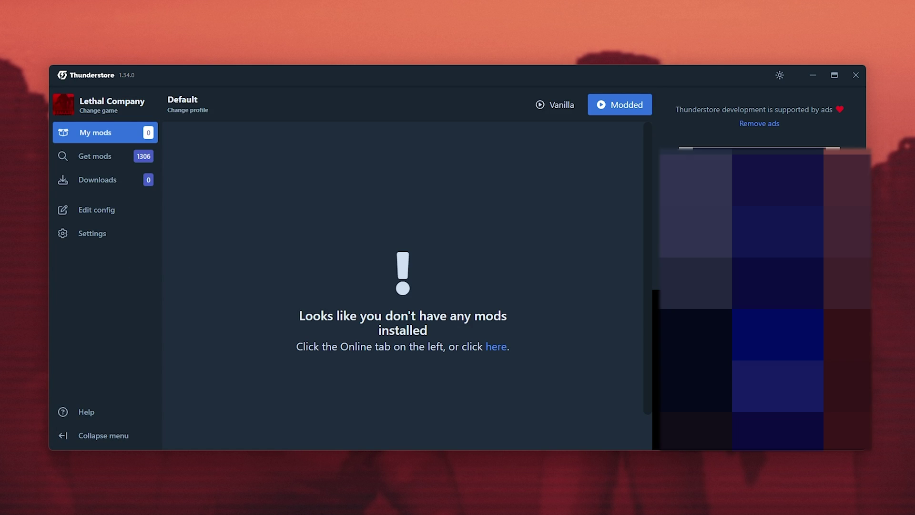
pyautogui.click(553, 104)
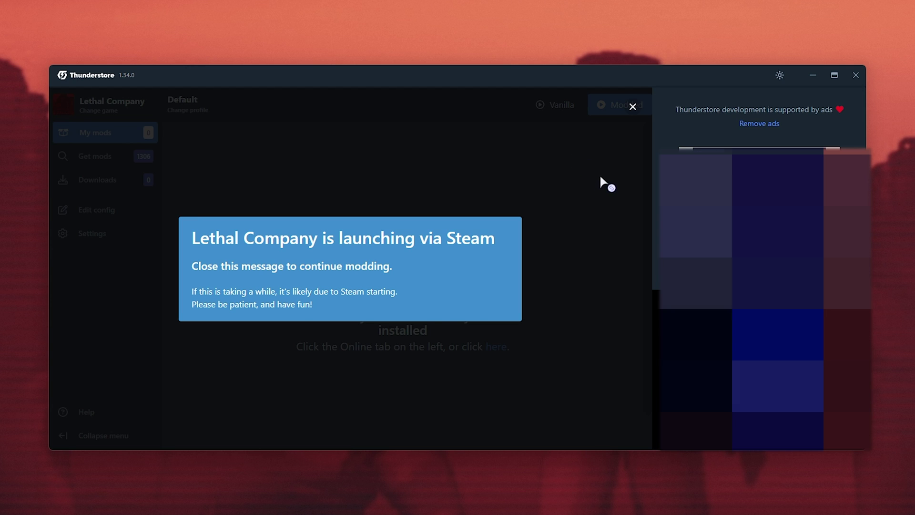
pyautogui.click(552, 102)
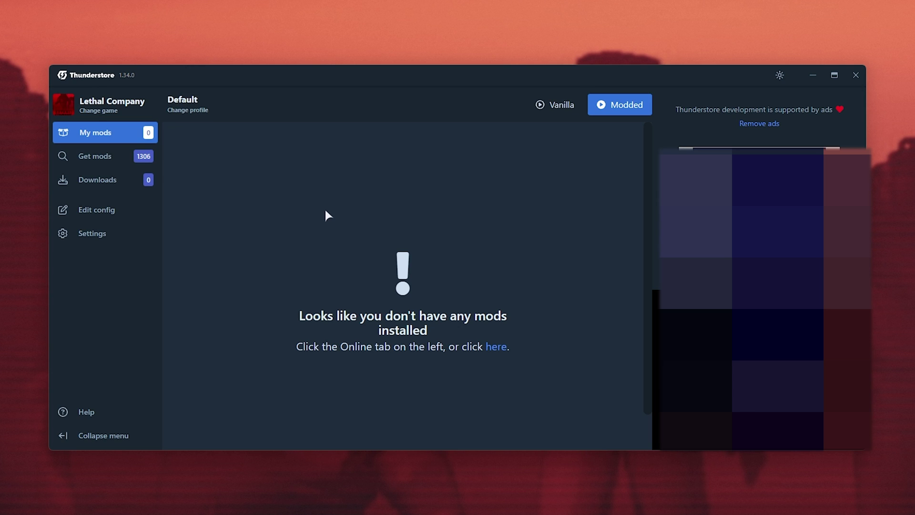
# Download BepInExPack version 5.4.2100 with its dependencies from the online mods and show the installed mods
pyautogui.click(147, 159)
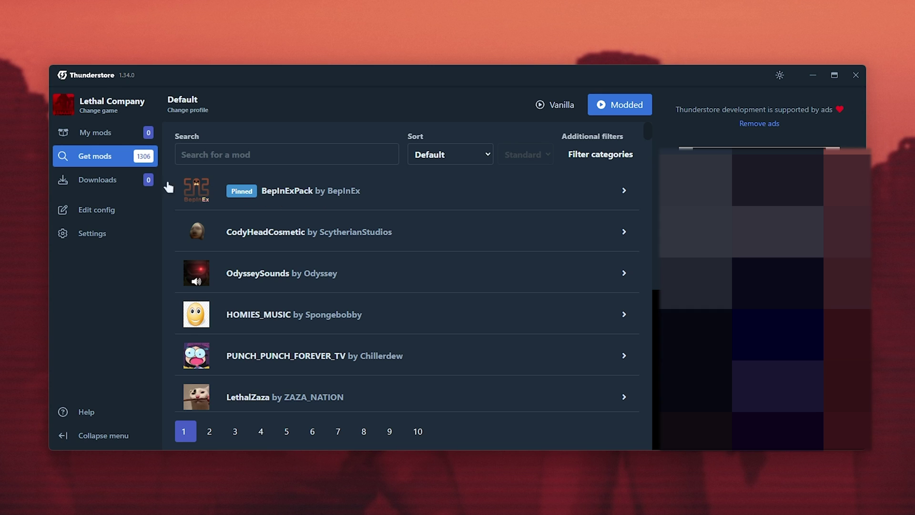
pyautogui.click(346, 194)
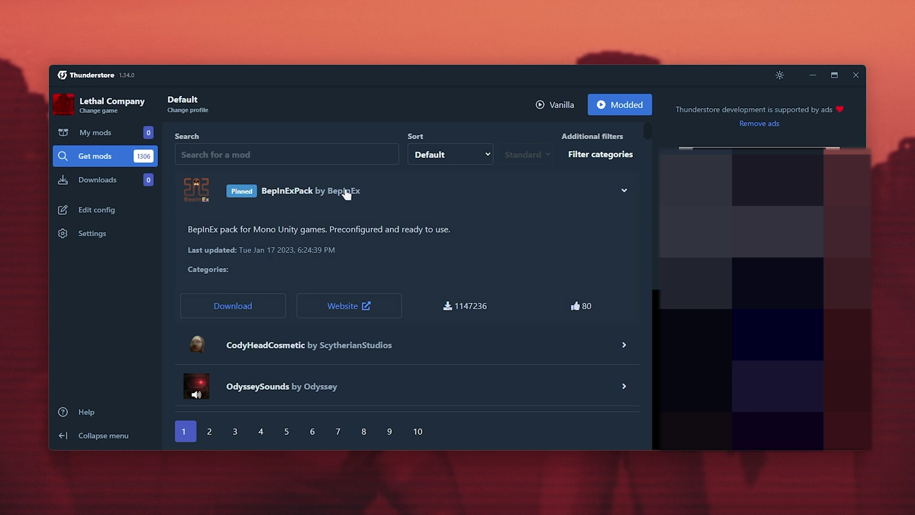
pyautogui.click(262, 302)
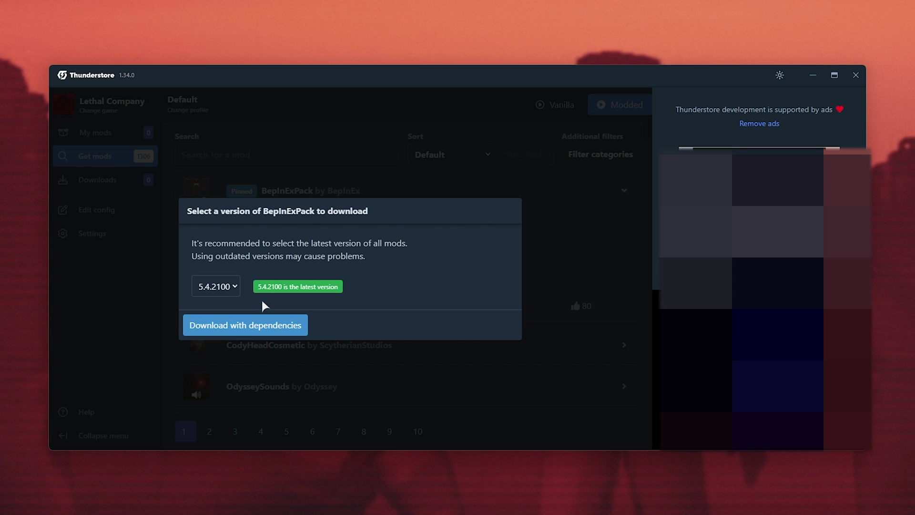
pyautogui.click(264, 326)
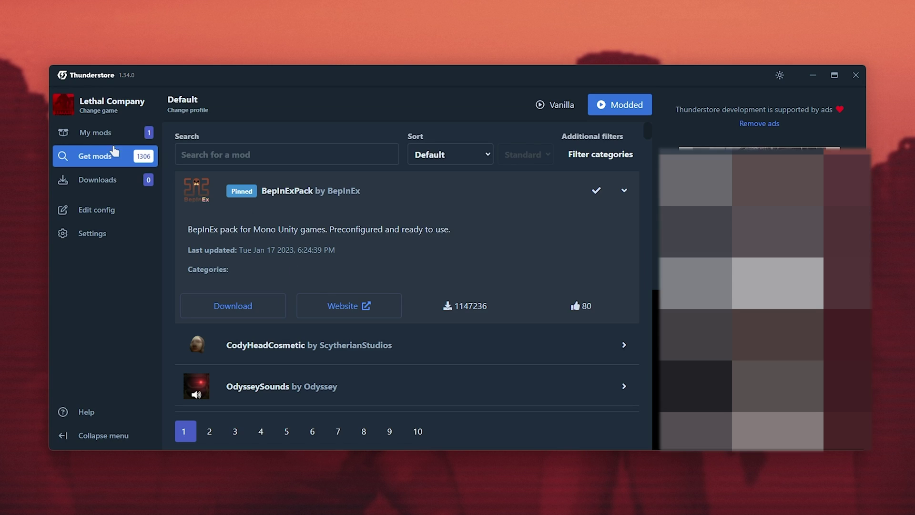
pyautogui.click(109, 136)
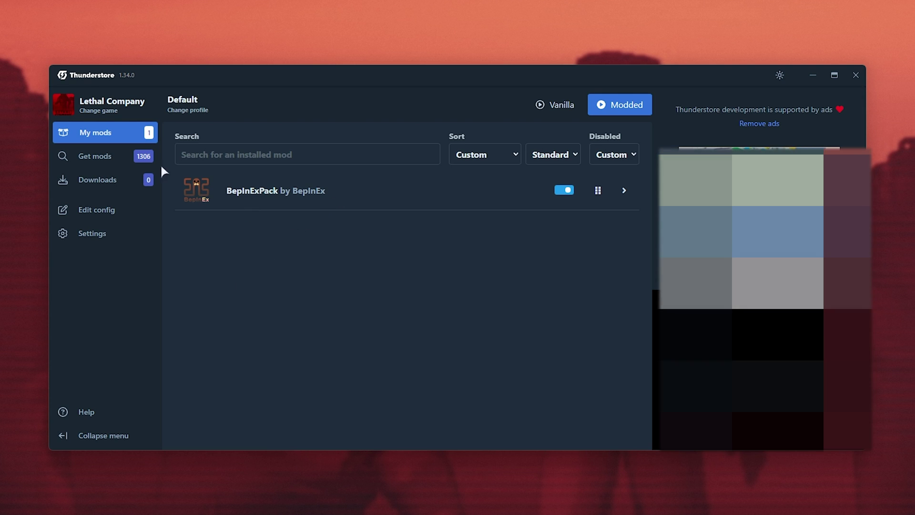
# Search the online mods for "additional suits" and add the matching mod to the profile
pyautogui.click(131, 161)
pyautogui.click(298, 149)
pyautogui.write('additional suits')
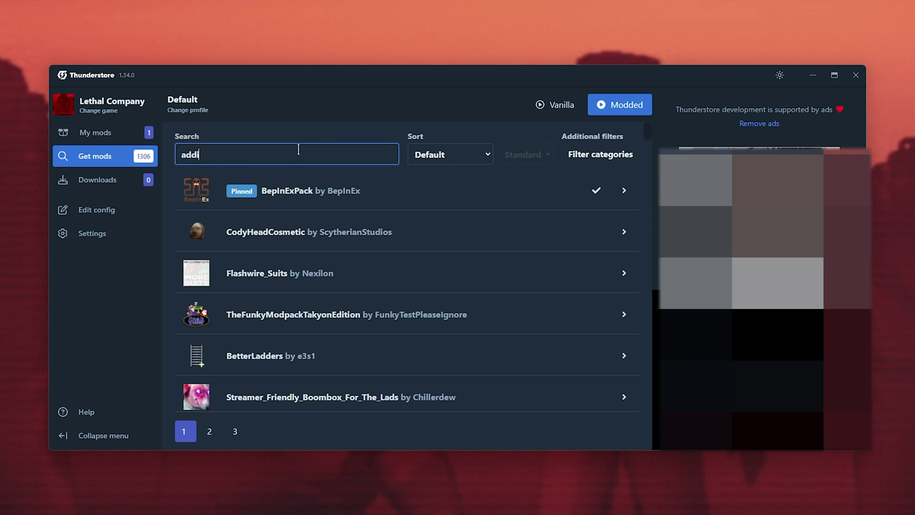
pyautogui.click(263, 194)
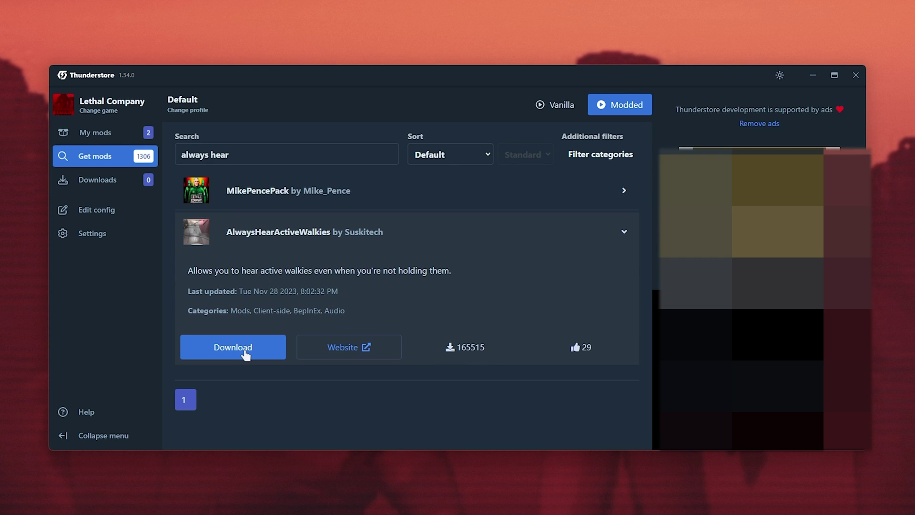
# Download AlwaysHearActiveWalkies by Suskitech, then find and add BetterMore, FPSSpectate and LethalFashion
pyautogui.click(241, 350)
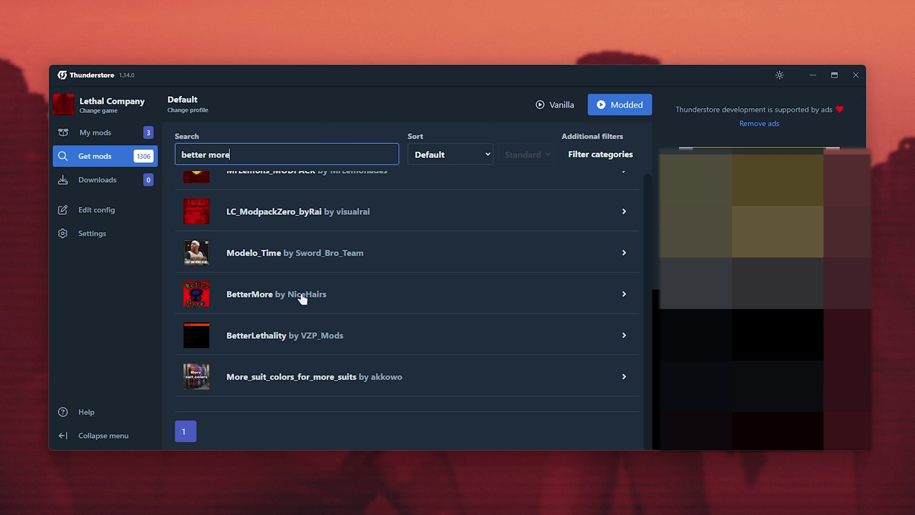
pyautogui.click(302, 298)
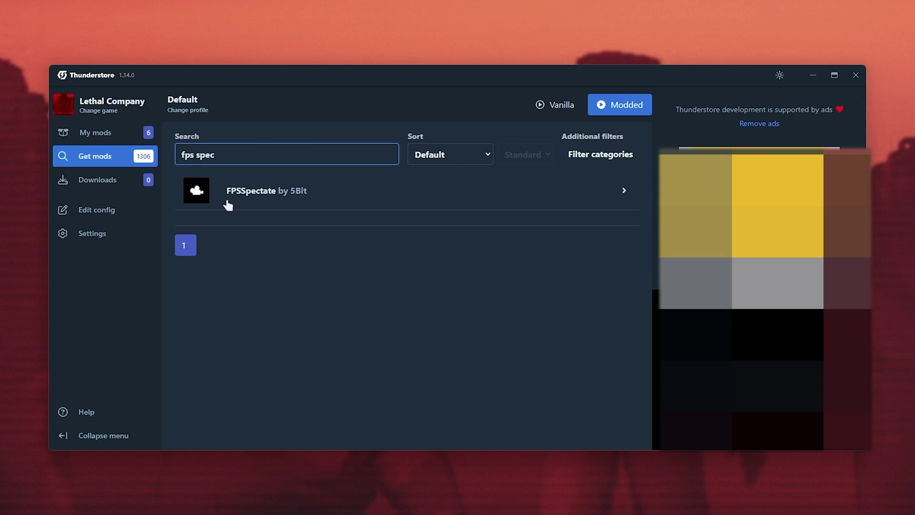
pyautogui.click(229, 201)
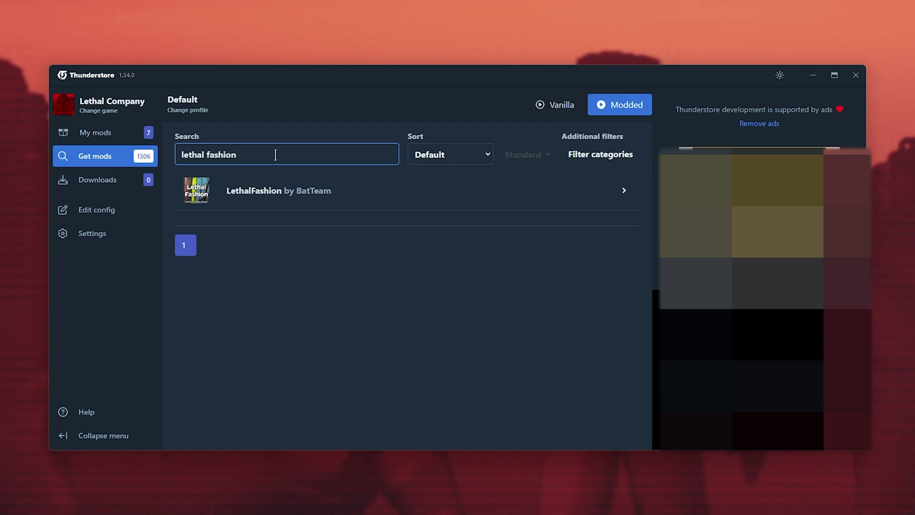
pyautogui.click(233, 204)
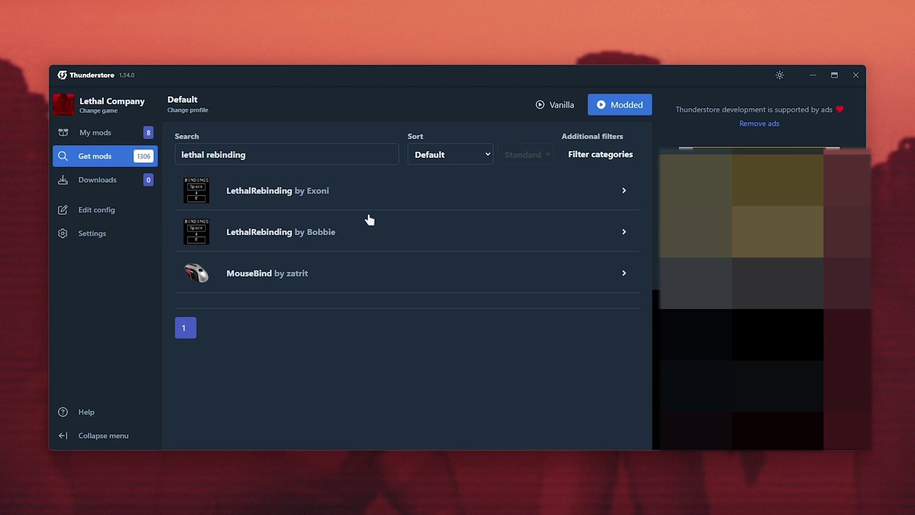
# Add LethalRebinding by Bobbie and LetMeLookDown by FlipMods to the profile
pyautogui.click(368, 229)
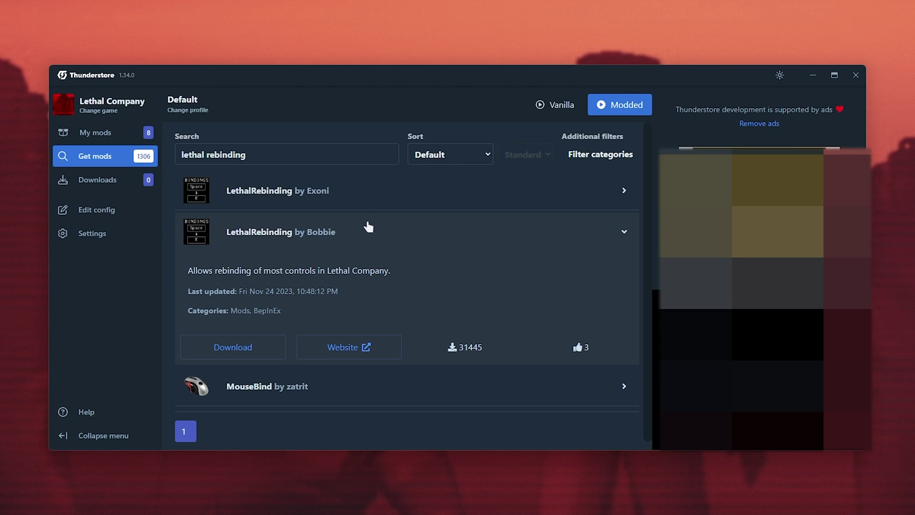
pyautogui.click(247, 352)
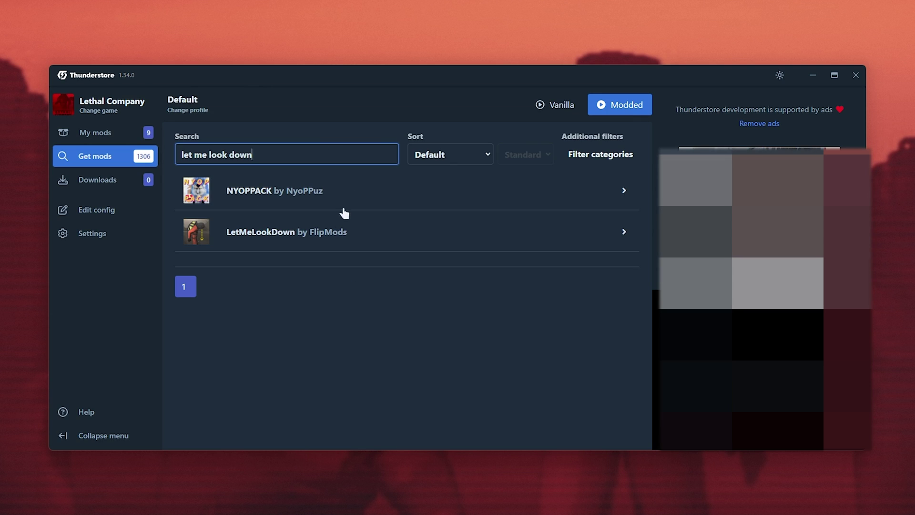
pyautogui.click(332, 233)
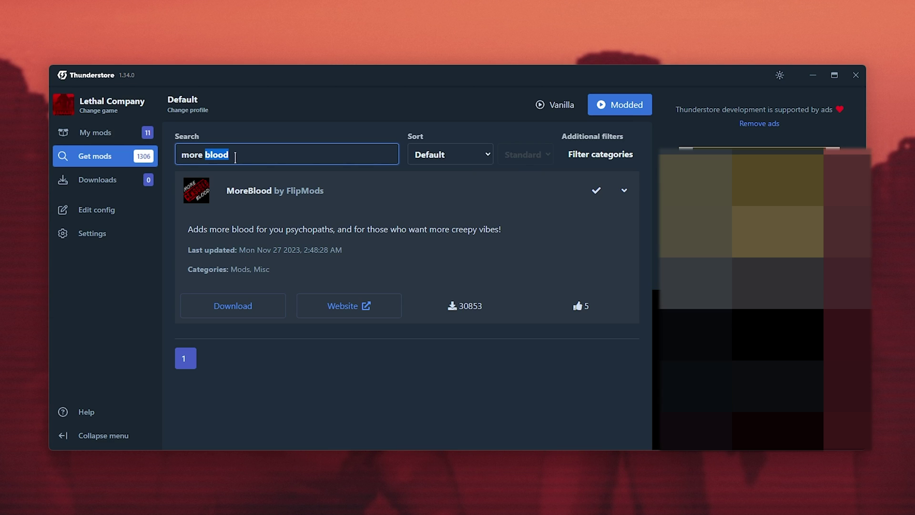
# Search for "more emot", add More_Emotes by Sligili, and collapse the expanded search results
pyautogui.write('emot')
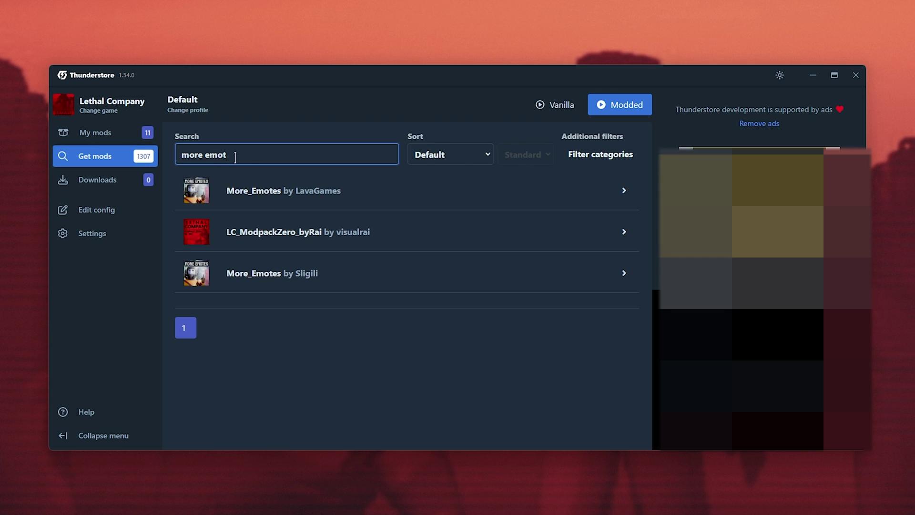
pyautogui.click(341, 286)
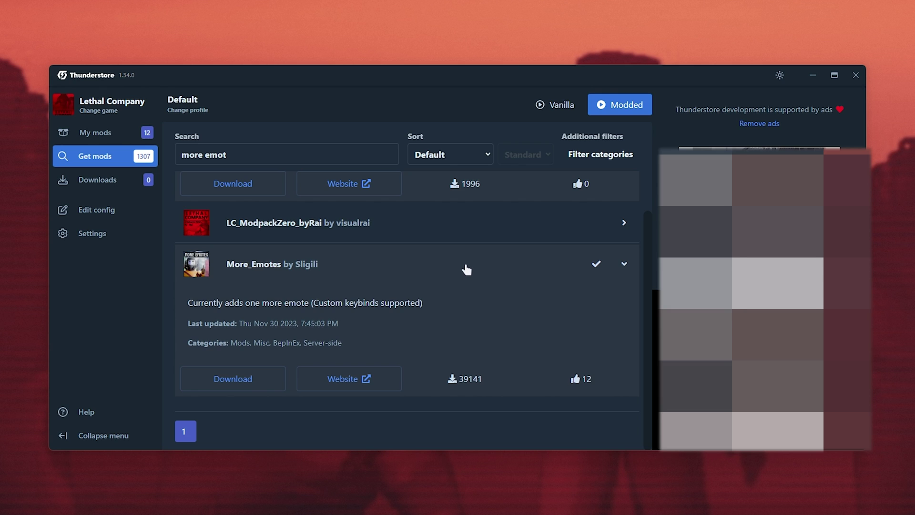
pyautogui.click(465, 268)
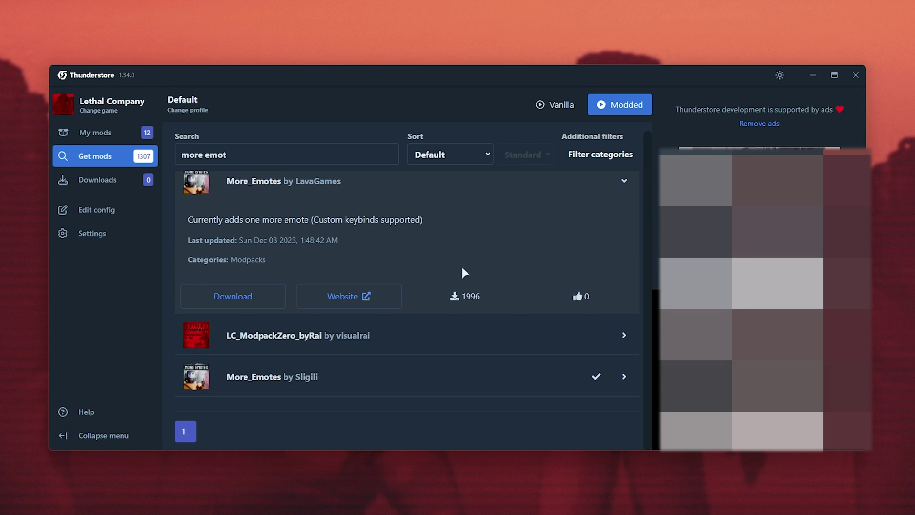
pyautogui.click(447, 190)
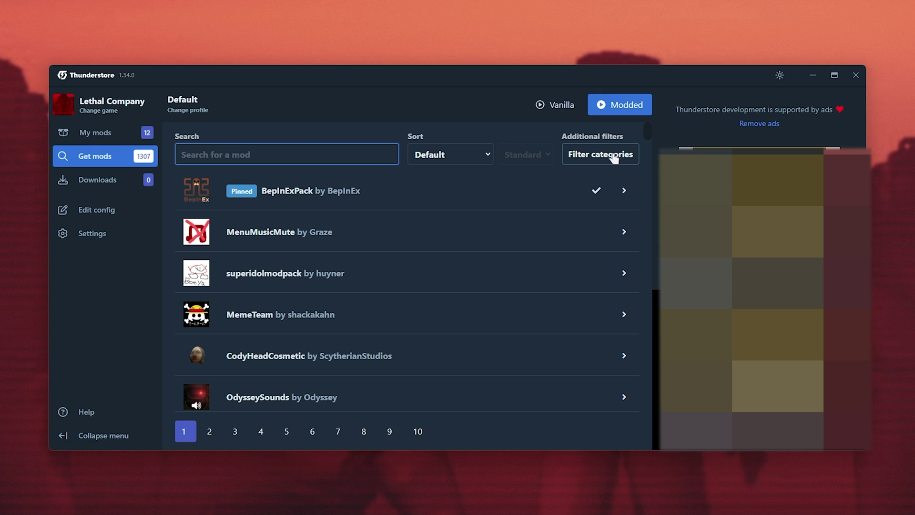
# Open the mod category filter and look through the available categories without choosing one
pyautogui.click(614, 158)
pyautogui.click(268, 199)
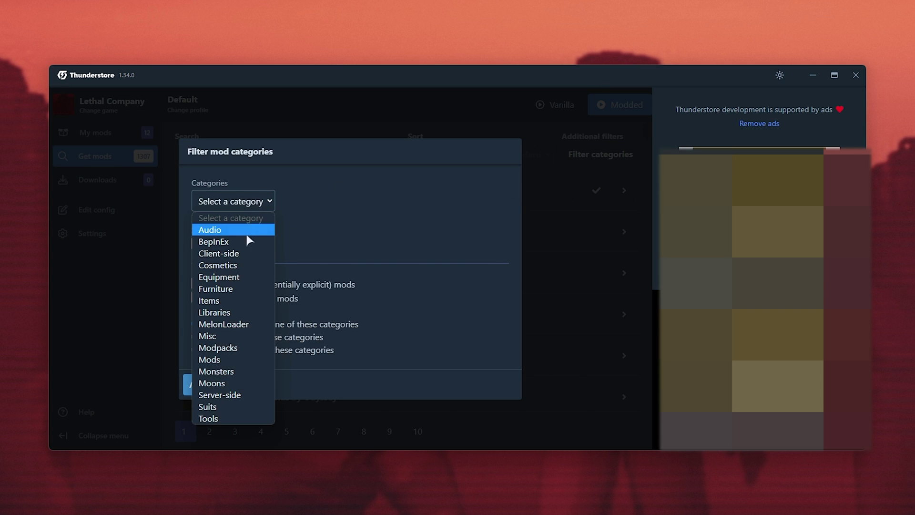
pyautogui.press('Escape')
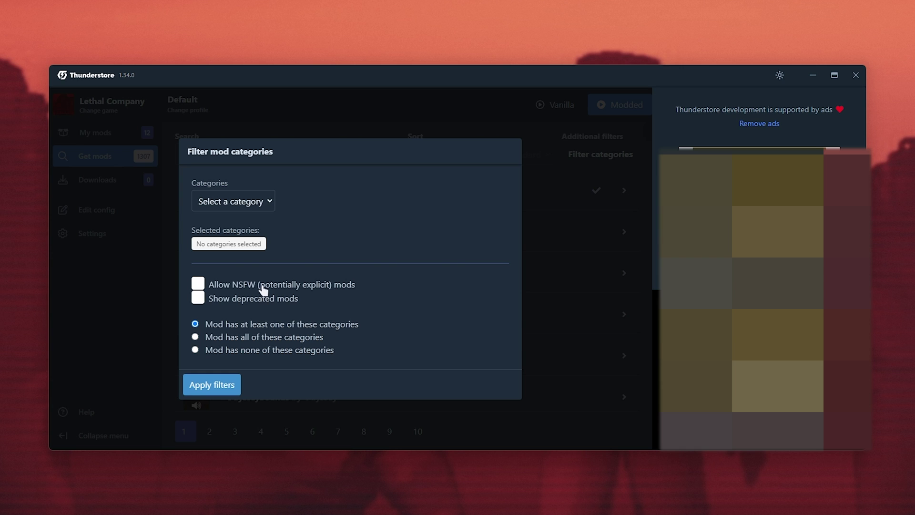
# Close the category filter and sort the mod list by Last updated, by Download count, and finally by Rating
pyautogui.press('Escape')
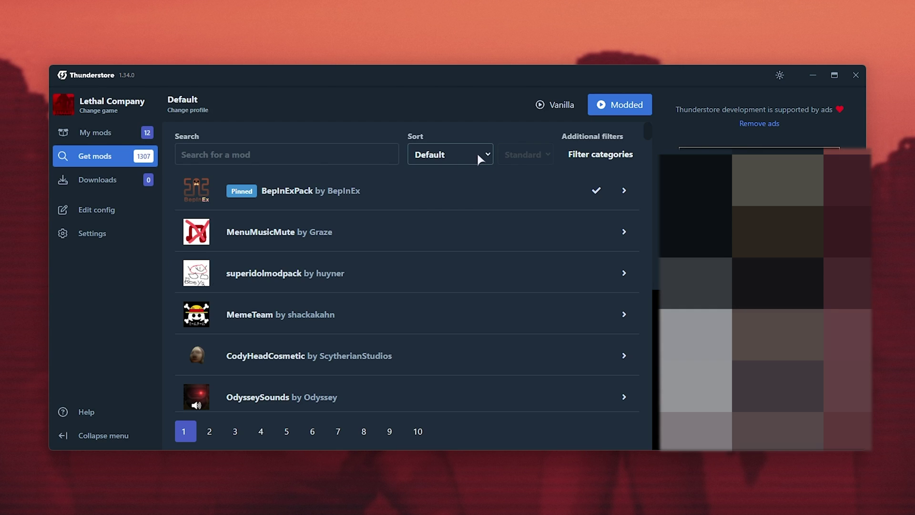
pyautogui.click(479, 157)
pyautogui.click(469, 183)
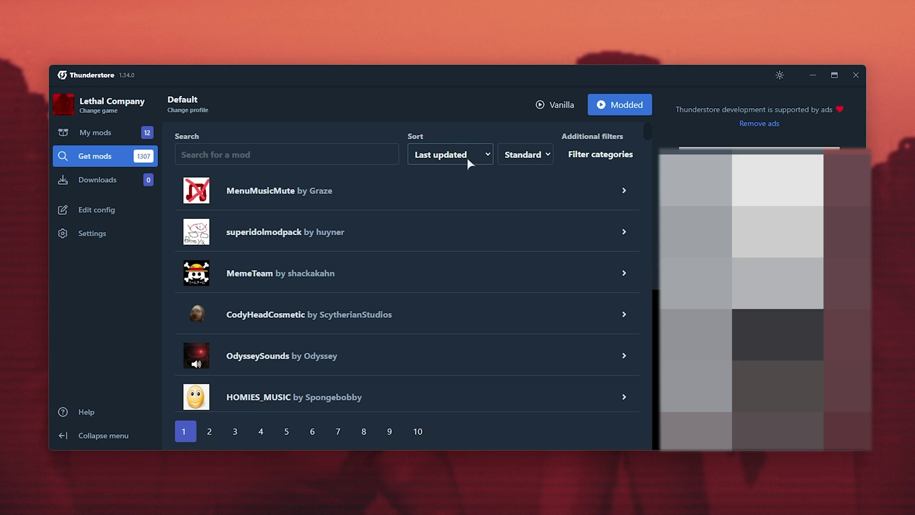
pyautogui.click(467, 152)
pyautogui.click(476, 183)
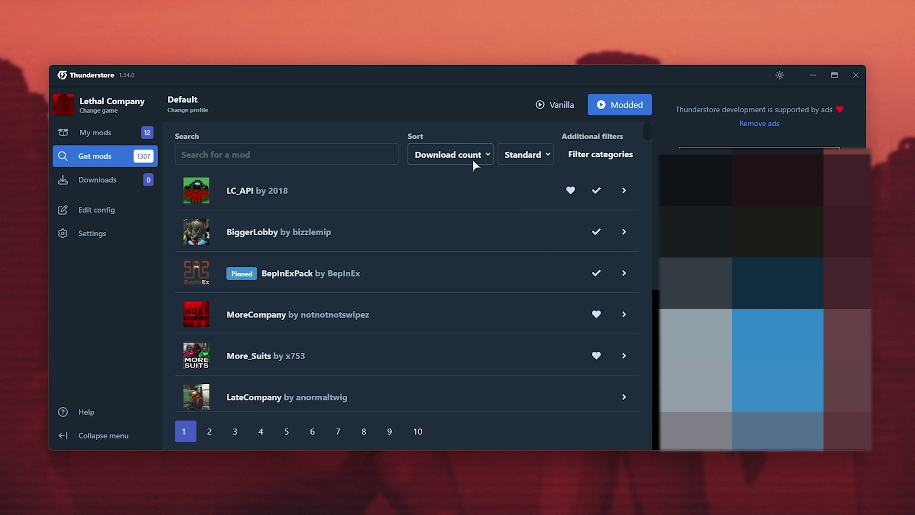
pyautogui.click(472, 158)
pyautogui.click(470, 217)
# View the details of ShipLoot by tinyhoot and install it from its Thunderstore web page through the mod manager
pyautogui.click(472, 265)
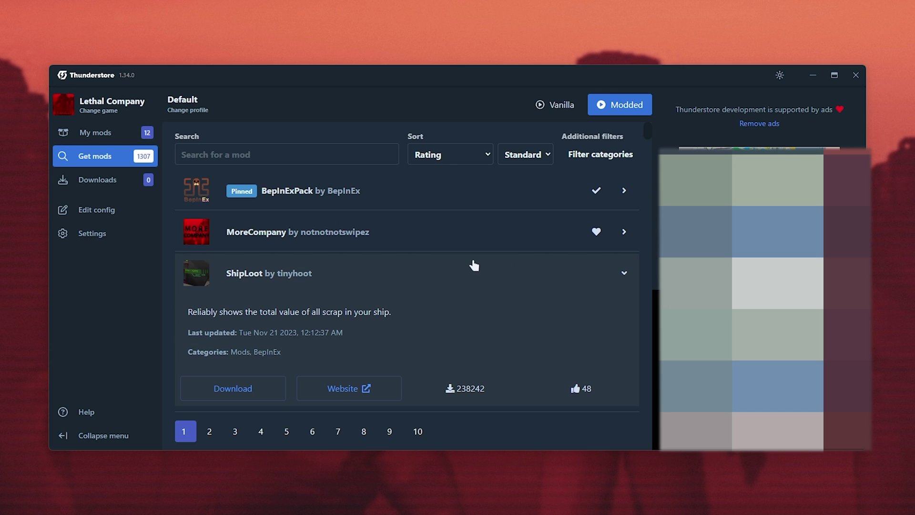
pyautogui.click(404, 275)
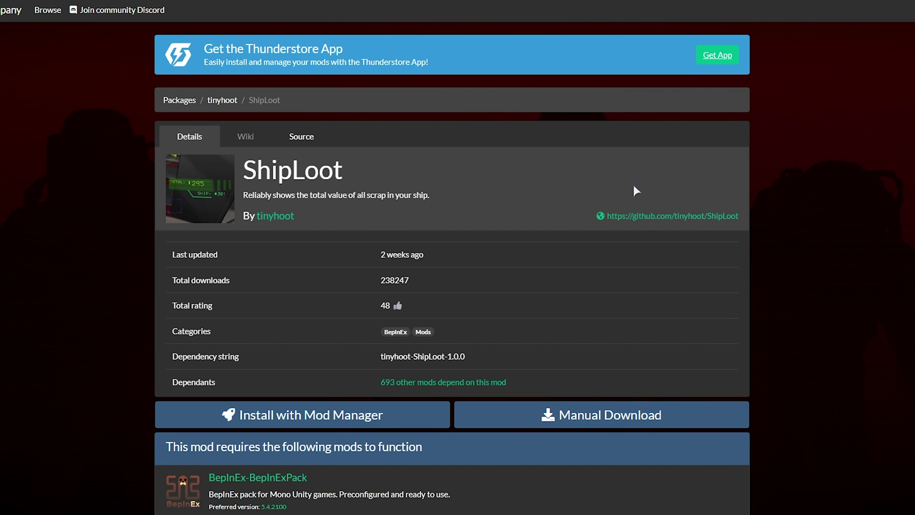
pyautogui.click(308, 416)
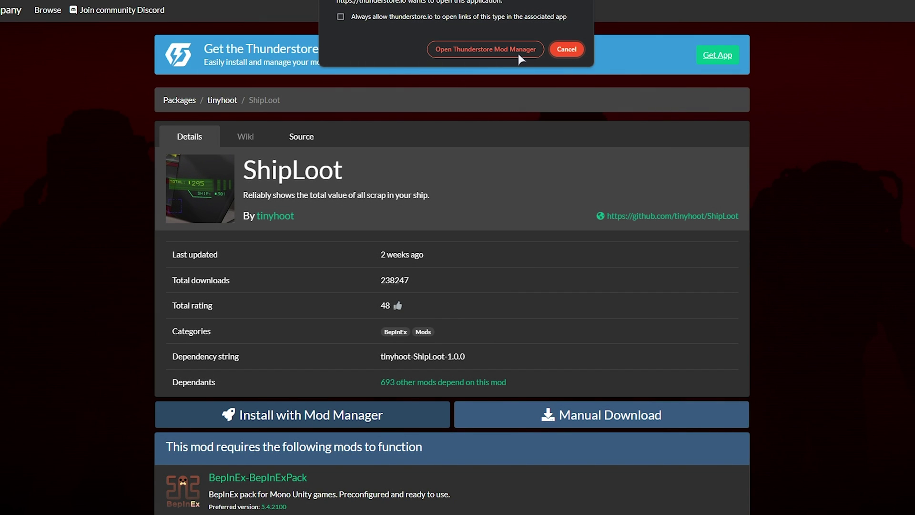
pyautogui.click(519, 54)
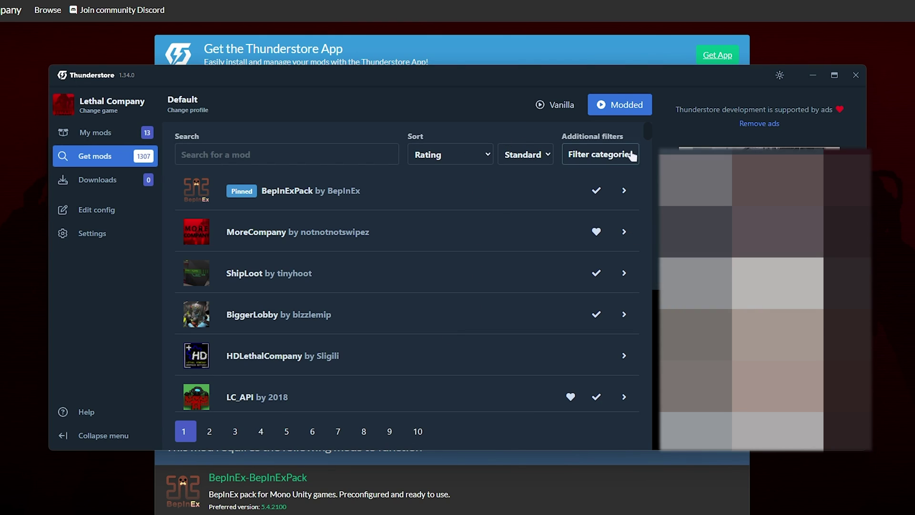
pyautogui.click(502, 278)
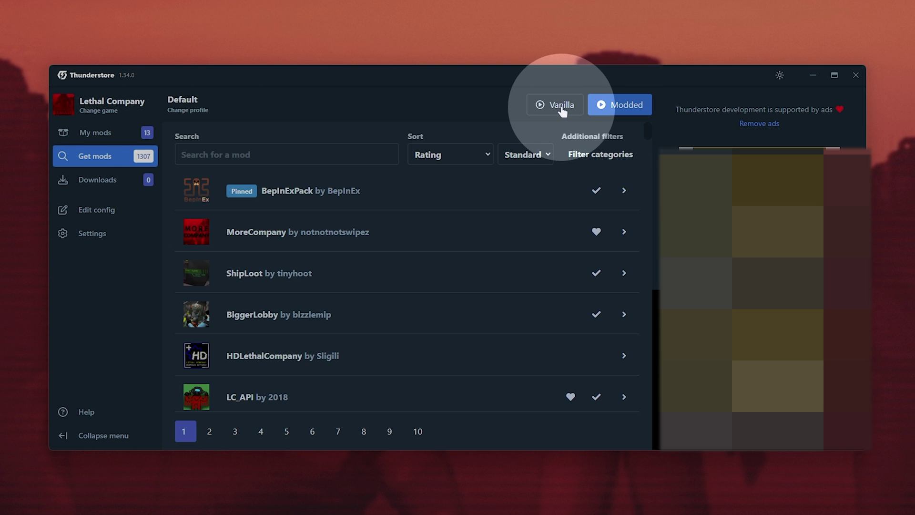
# Launch Lethal Company from the mod manager, choose the Online launch mode, and continue past the welcome message
pyautogui.click(562, 109)
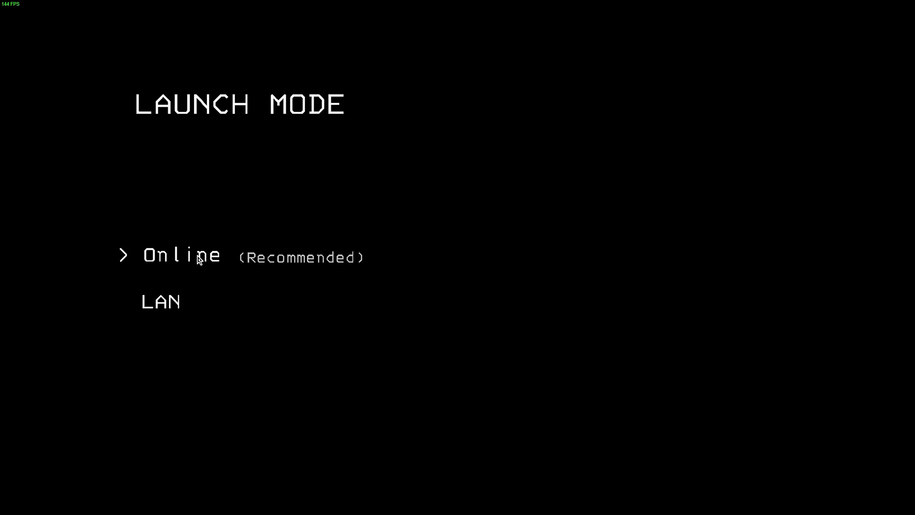
pyautogui.click(189, 258)
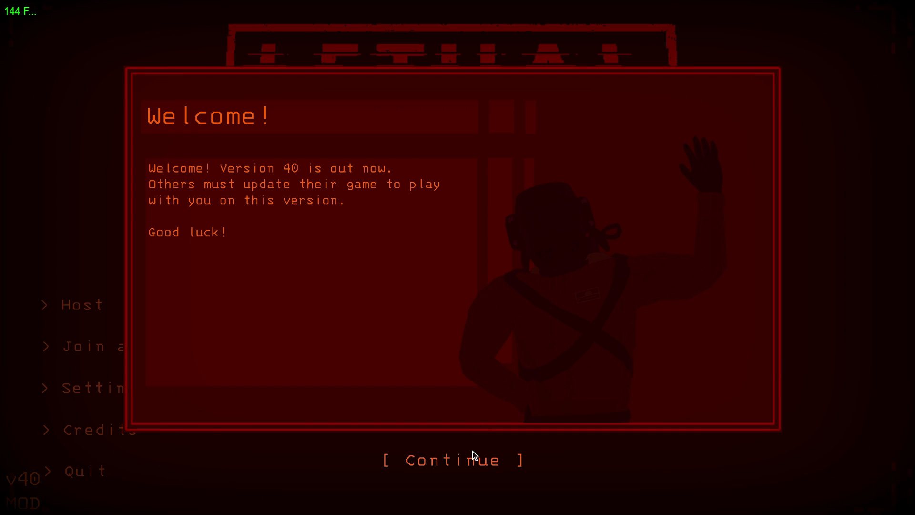
pyautogui.click(473, 454)
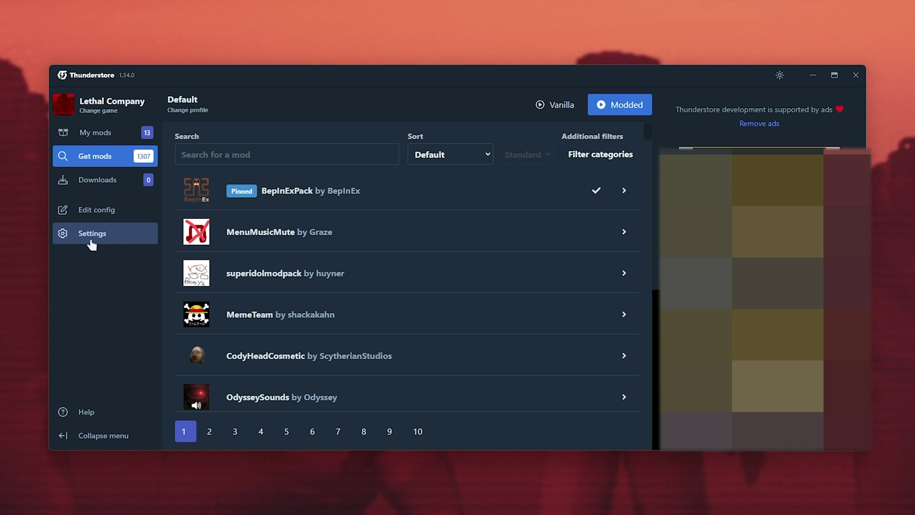
# Browse the settings, export the Default profile as a file, and move the exported file slightly on the desktop
pyautogui.click(117, 238)
pyautogui.scroll(-1, 374, 253)
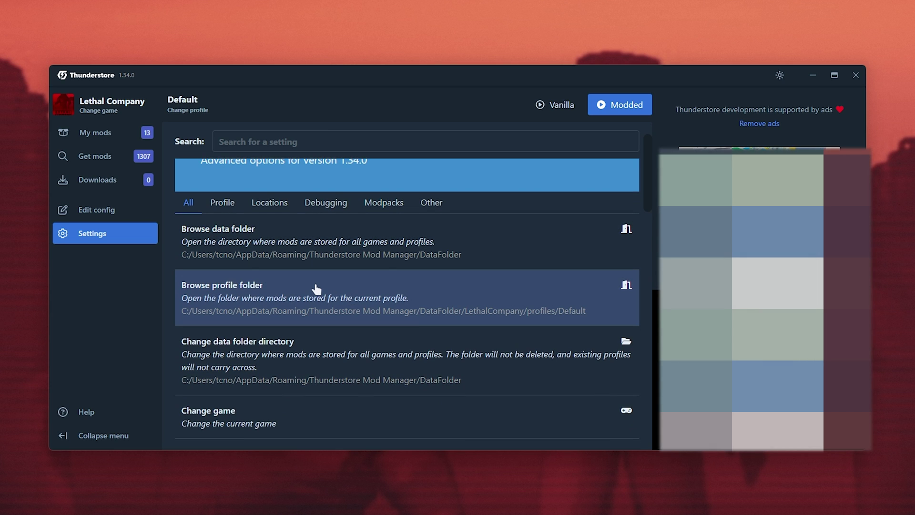
pyautogui.scroll(-1, 317, 288)
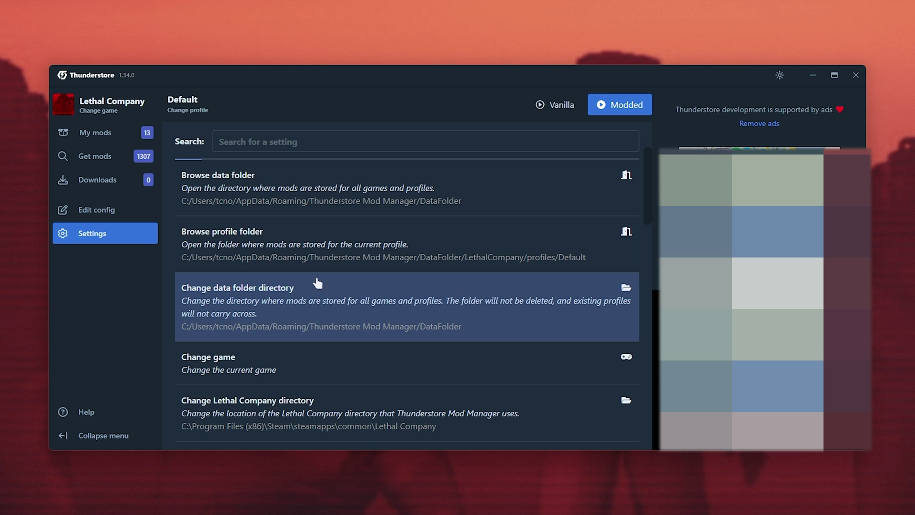
pyautogui.scroll(-7, 495, 274)
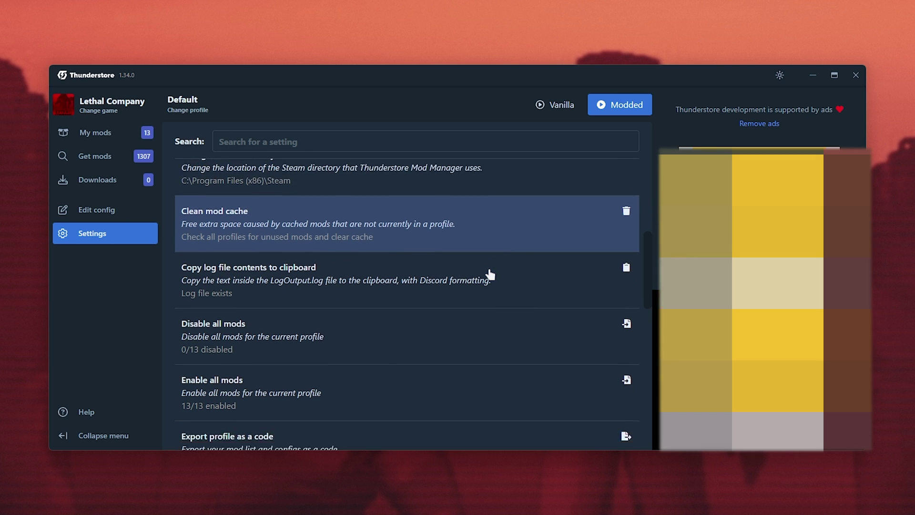
pyautogui.scroll(-3, 465, 325)
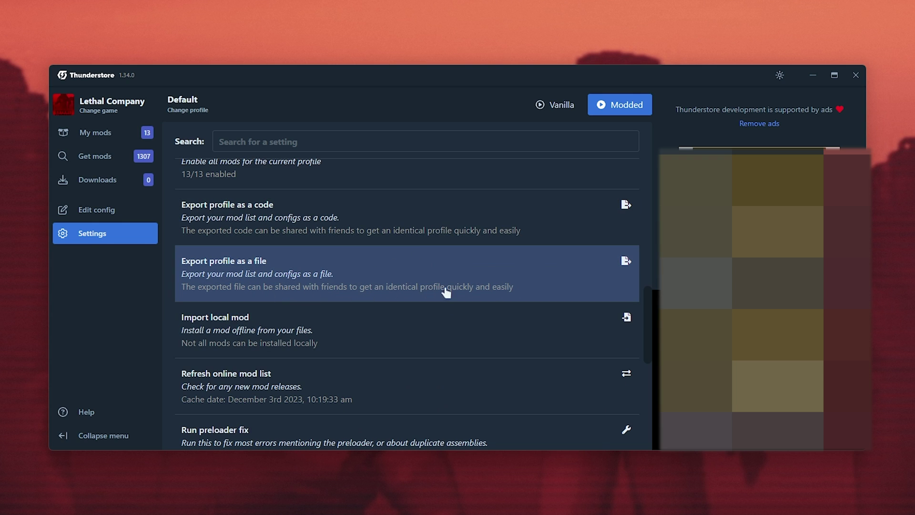
pyautogui.click(491, 293)
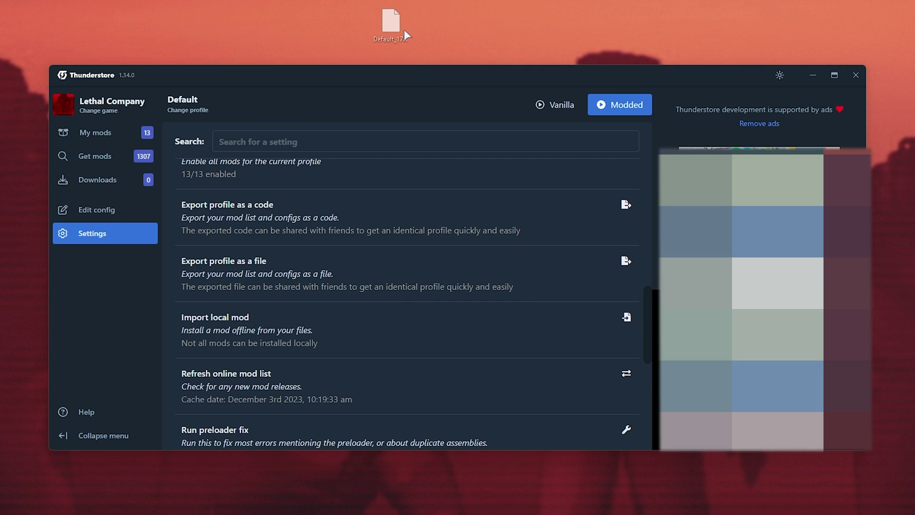
pyautogui.moveTo(417, 81); pyautogui.dragTo(411, 103)
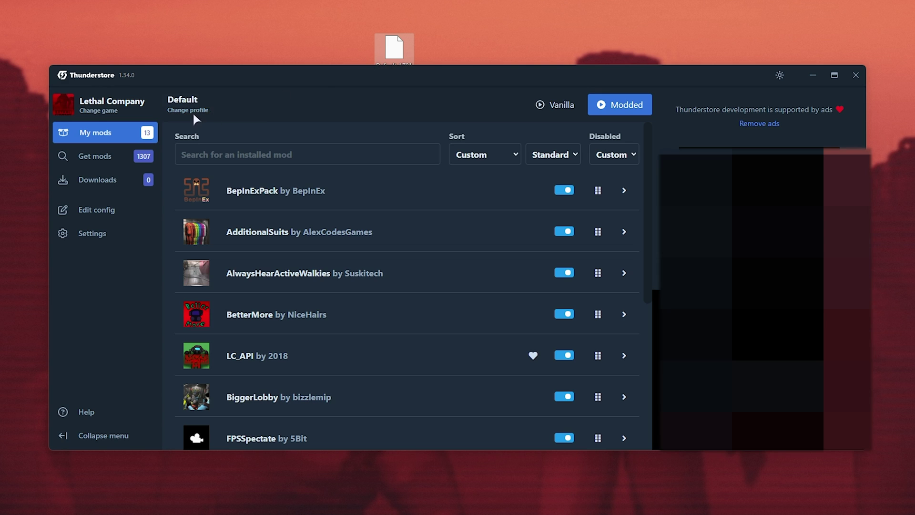
# Import the exported file as a new profile named ASDF and select that profile
pyautogui.click(192, 118)
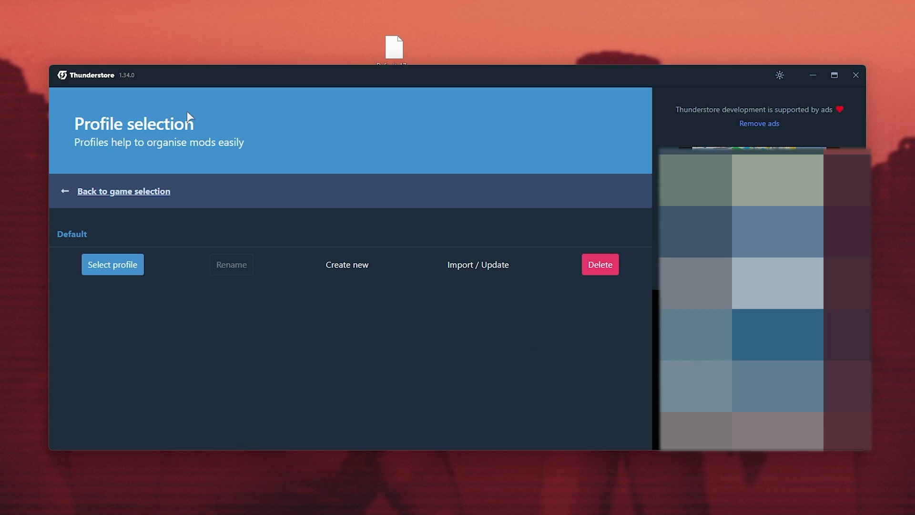
pyautogui.click(461, 269)
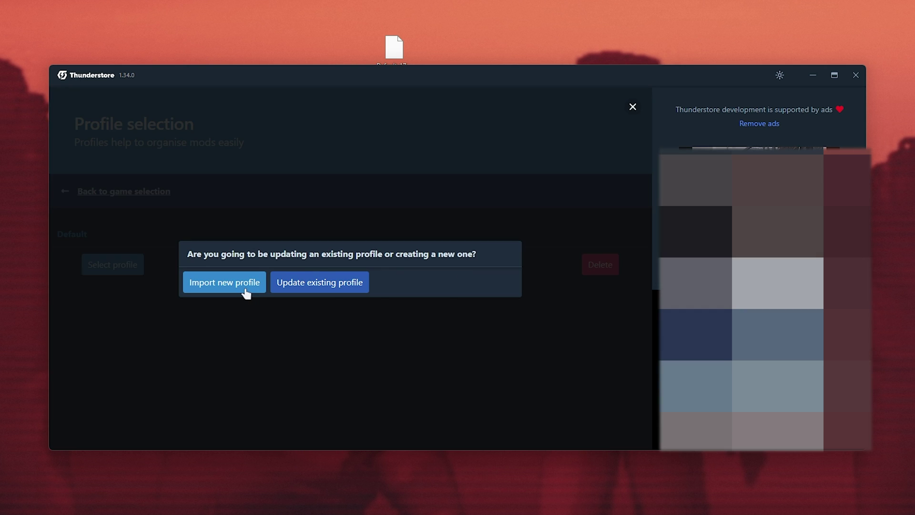
pyautogui.click(245, 289)
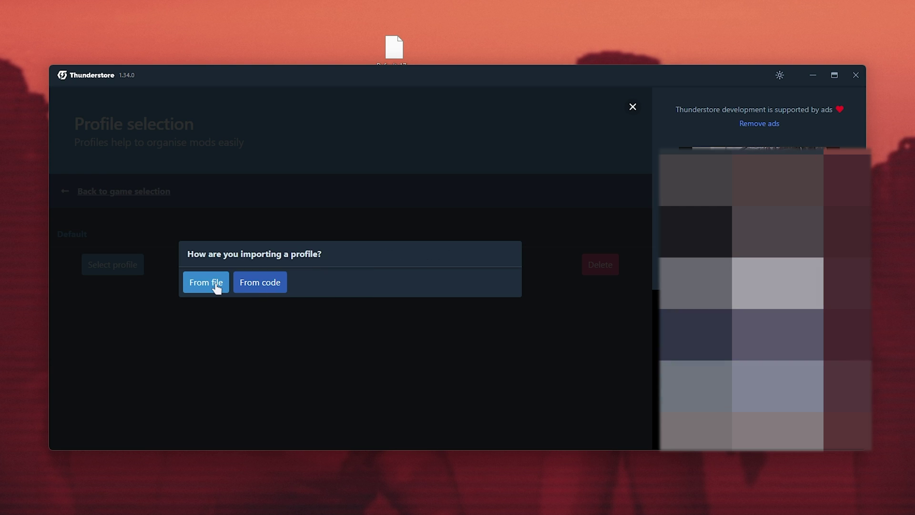
pyautogui.click(205, 282)
pyautogui.click(319, 240)
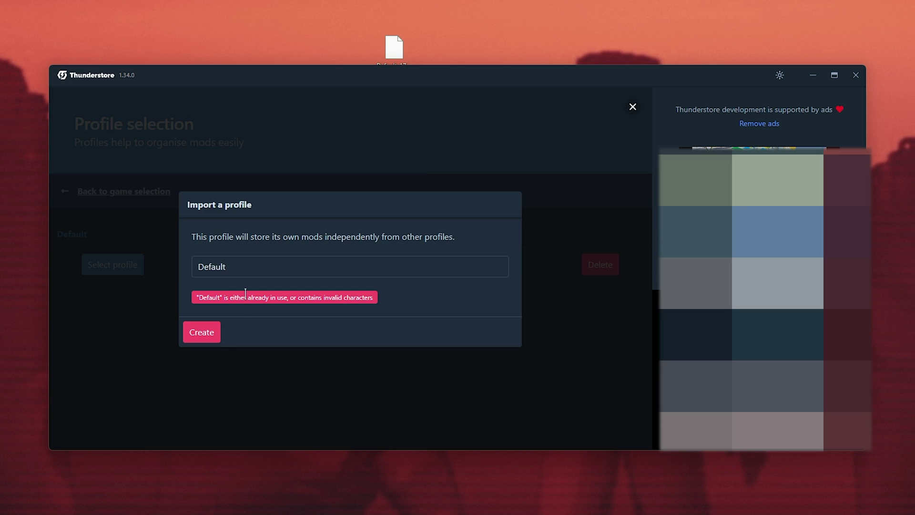
pyautogui.write('ASDF')
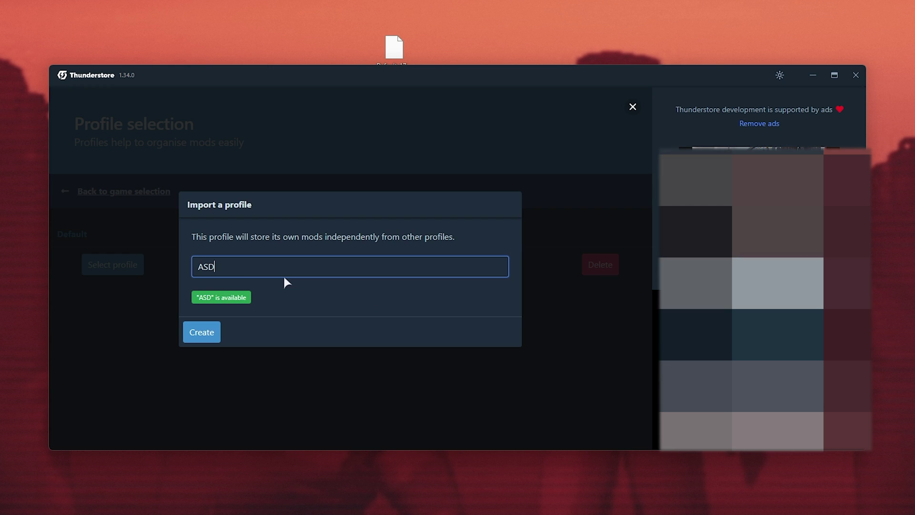
pyautogui.click(193, 335)
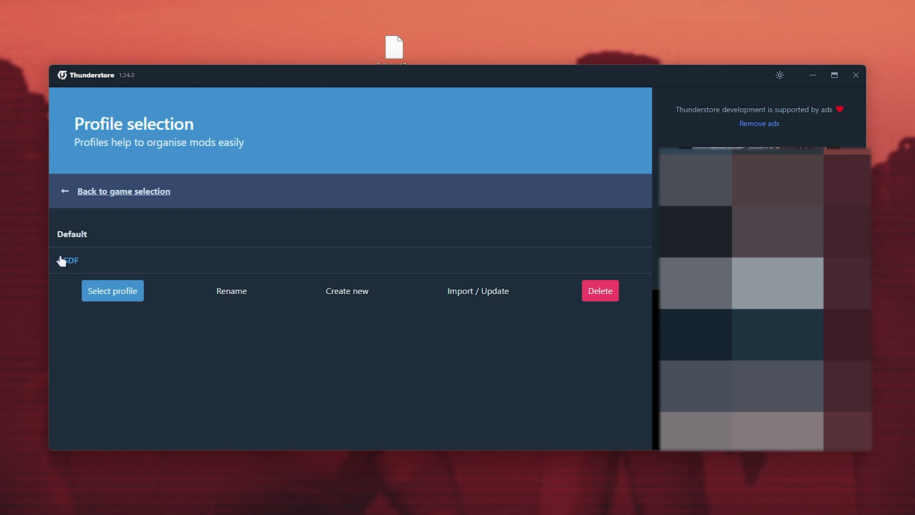
pyautogui.click(114, 295)
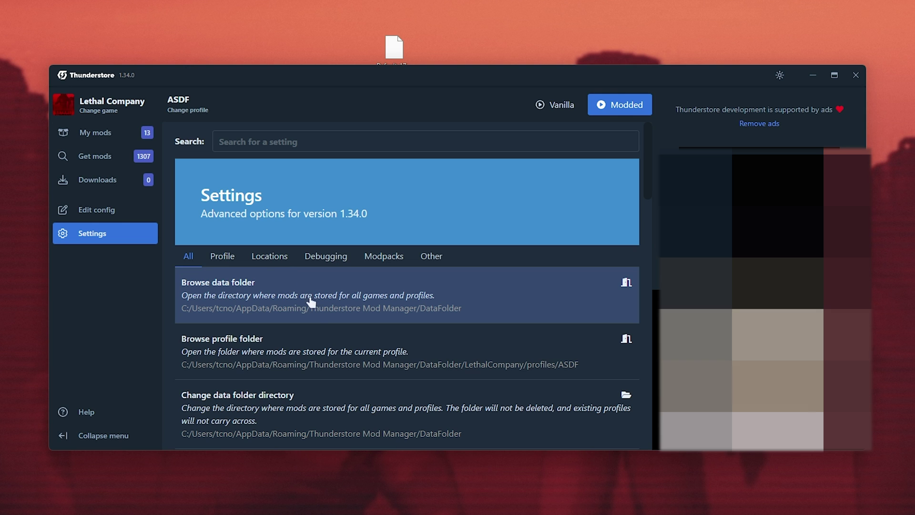
# Export the ASDF profile as a code, copy the code, and close the export message
pyautogui.scroll(-10, 313, 314)
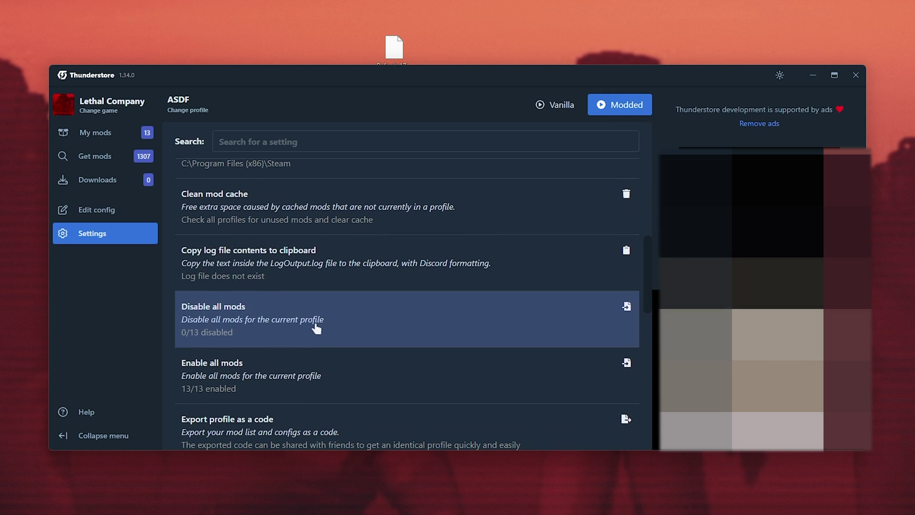
pyautogui.scroll(-1, 317, 333)
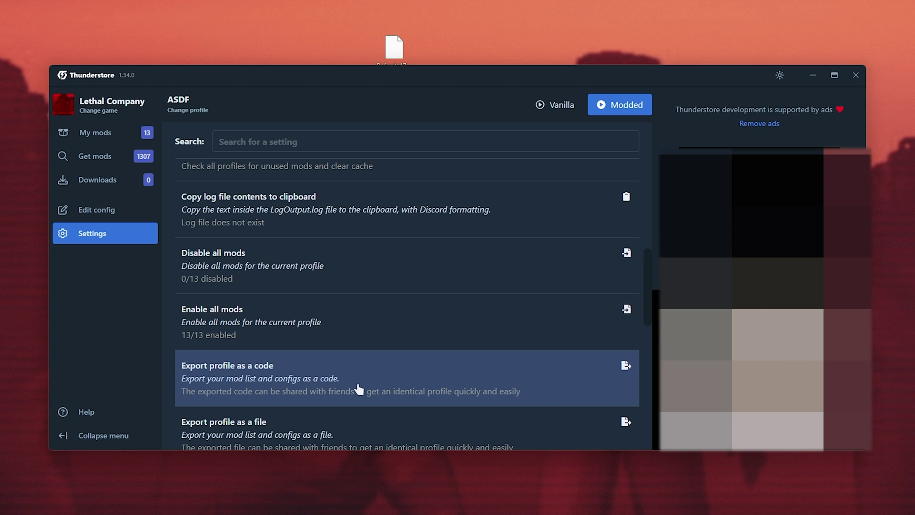
pyautogui.click(359, 390)
pyautogui.moveTo(233, 276); pyautogui.dragTo(402, 279)
pyautogui.hotkey('ctrl', 'c')
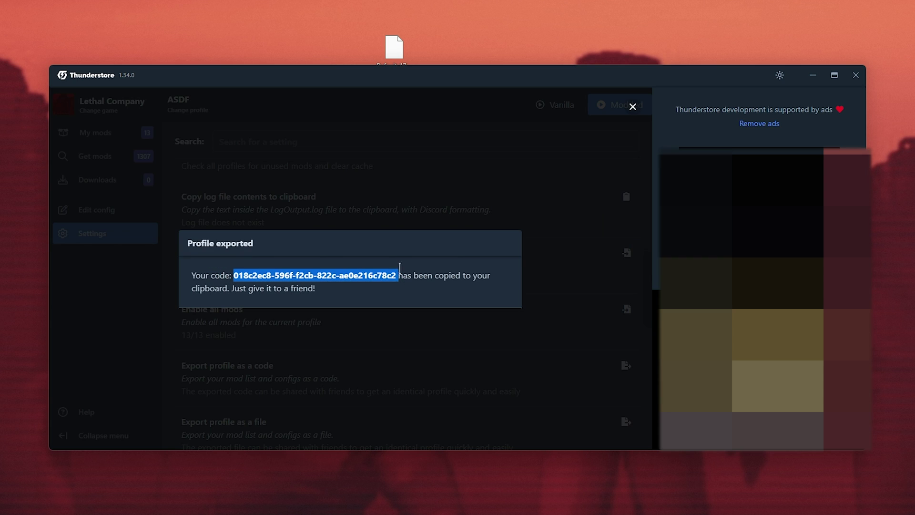
pyautogui.click(407, 184)
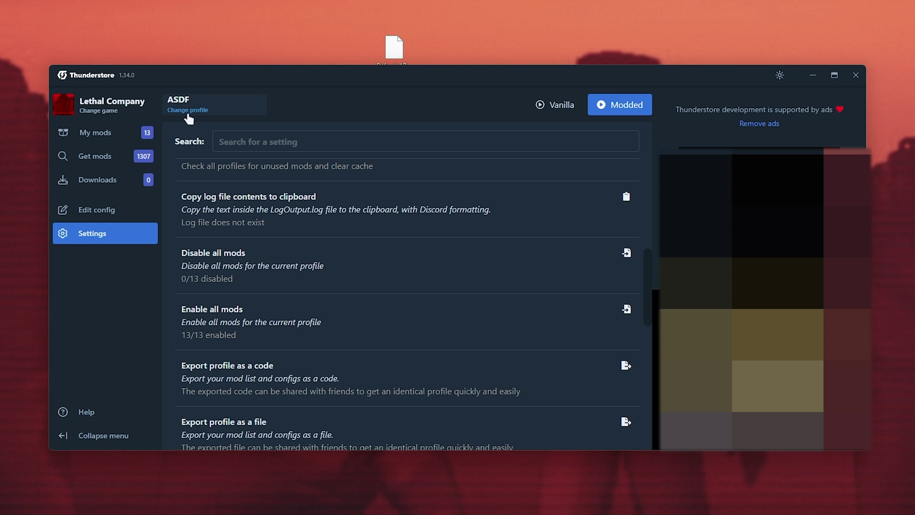
# Try to import a new profile from the copied profile code, and return to the ASDF profile
pyautogui.click(189, 119)
pyautogui.click(465, 292)
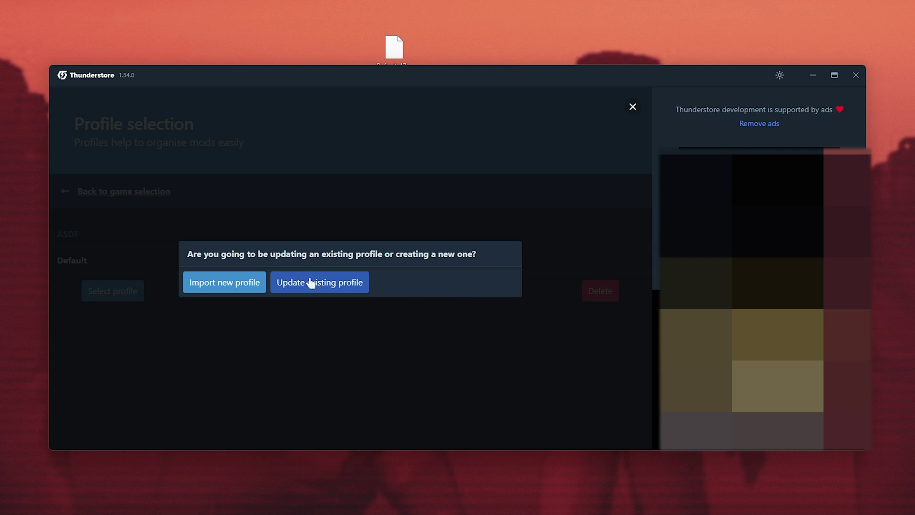
pyautogui.click(254, 294)
pyautogui.click(262, 282)
pyautogui.hotkey('ctrl', 'v')
pyautogui.click(201, 315)
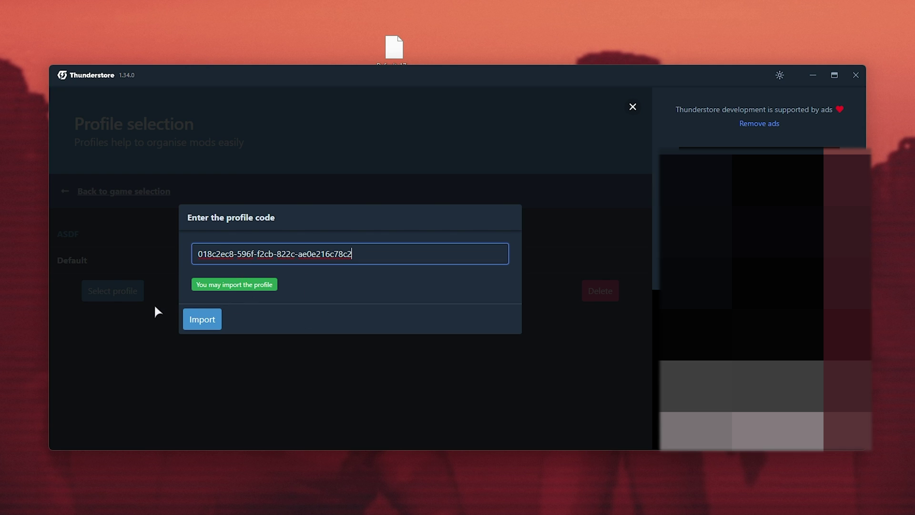
pyautogui.click(119, 292)
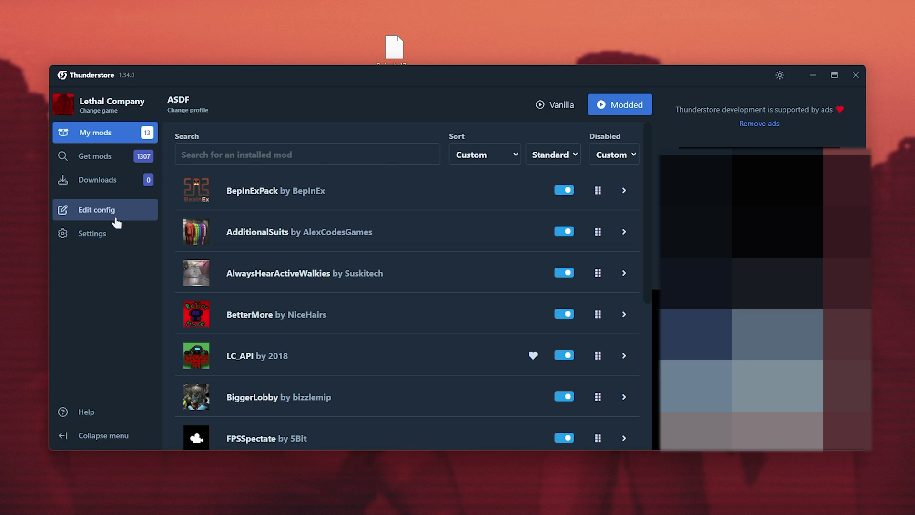
# Open the config editor and examine the BiggerLobby, MoreEmotes and LC_API configuration files
pyautogui.click(115, 220)
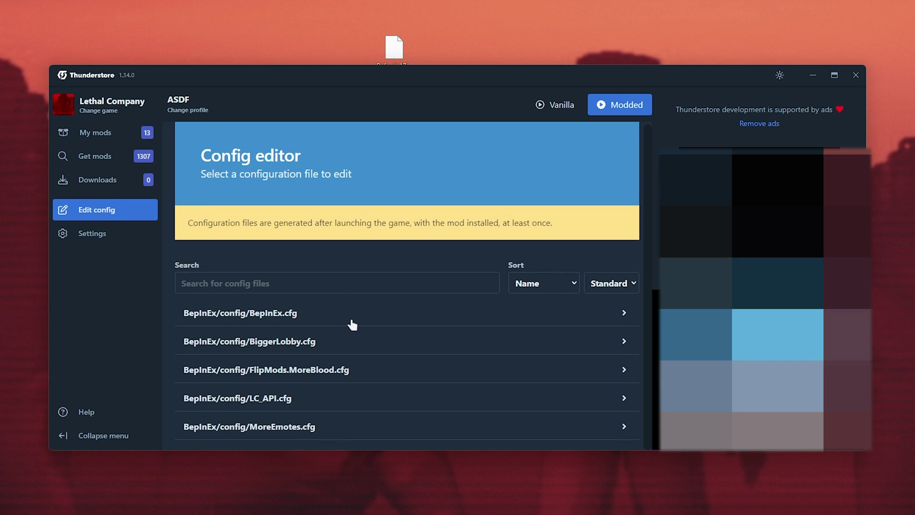
pyautogui.click(263, 348)
pyautogui.scroll(-1, 286, 343)
pyautogui.click(300, 341)
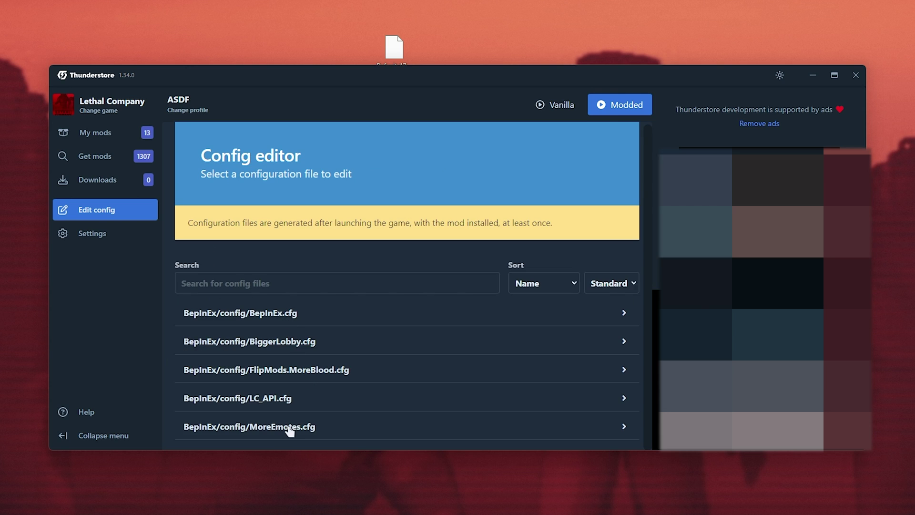
pyautogui.click(293, 427)
pyautogui.scroll(-1, 310, 410)
pyautogui.click(286, 429)
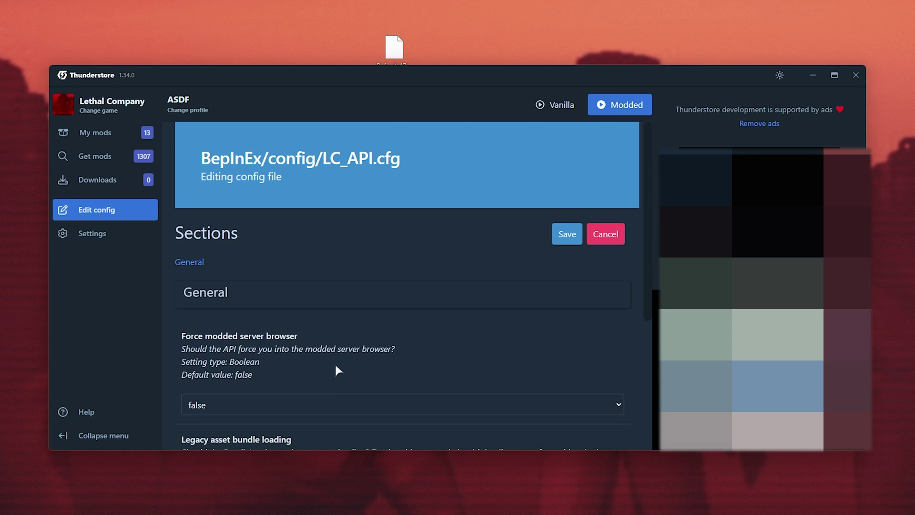
pyautogui.scroll(-2, 335, 364)
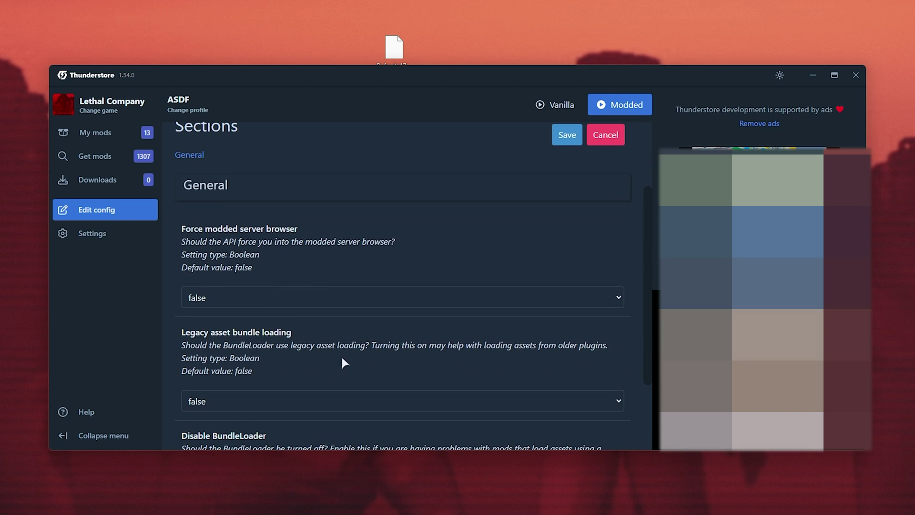
# Leave the LC_API configuration without saving, then examine the FlipMods.MoreBlood configuration file and return to the file list
pyautogui.scroll(-2, 344, 357)
pyautogui.scroll(4, 629, 202)
pyautogui.click(605, 180)
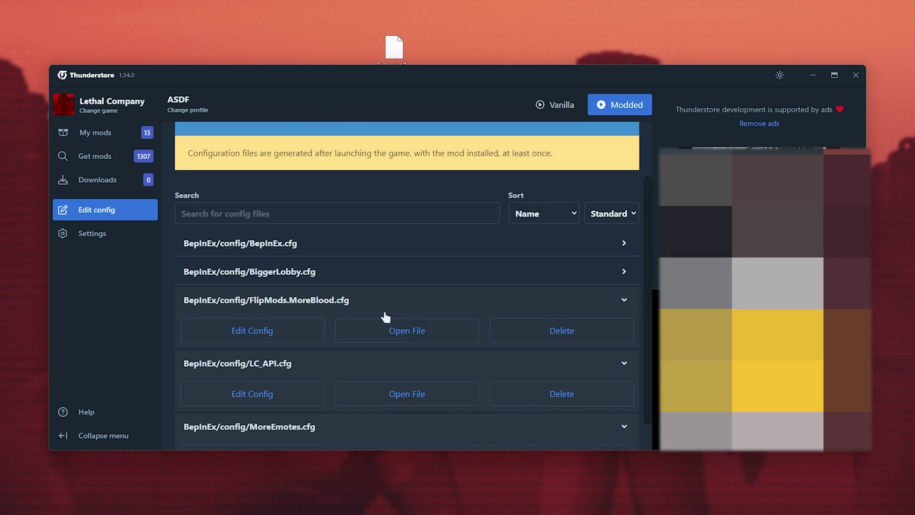
pyautogui.click(305, 327)
pyautogui.scroll(-2, 362, 350)
pyautogui.scroll(2, 437, 305)
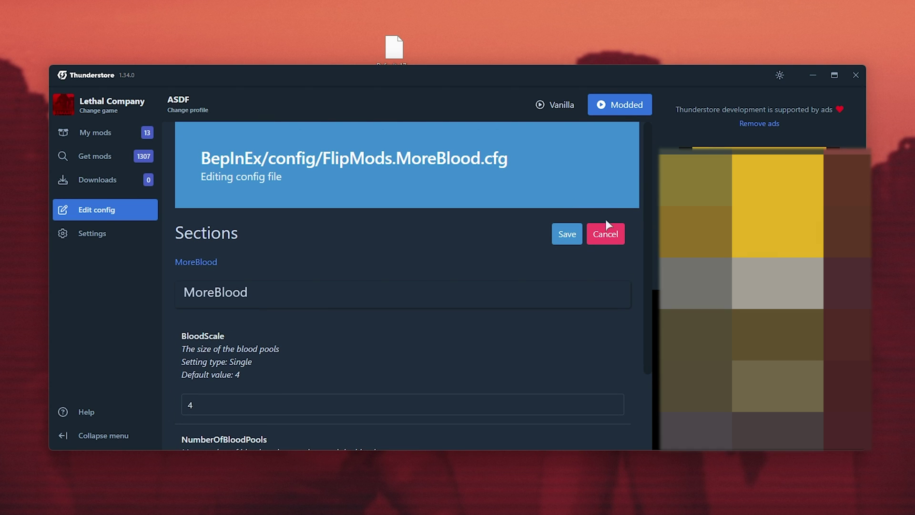
pyautogui.click(606, 231)
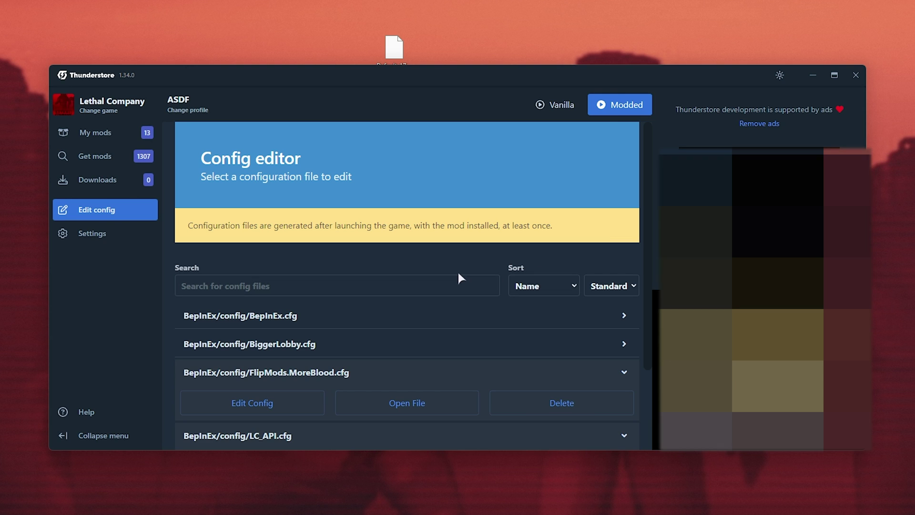
# Look through the list of configuration files and highlight the note on when these files are generated
pyautogui.scroll(-2, 428, 286)
pyautogui.scroll(2, 353, 270)
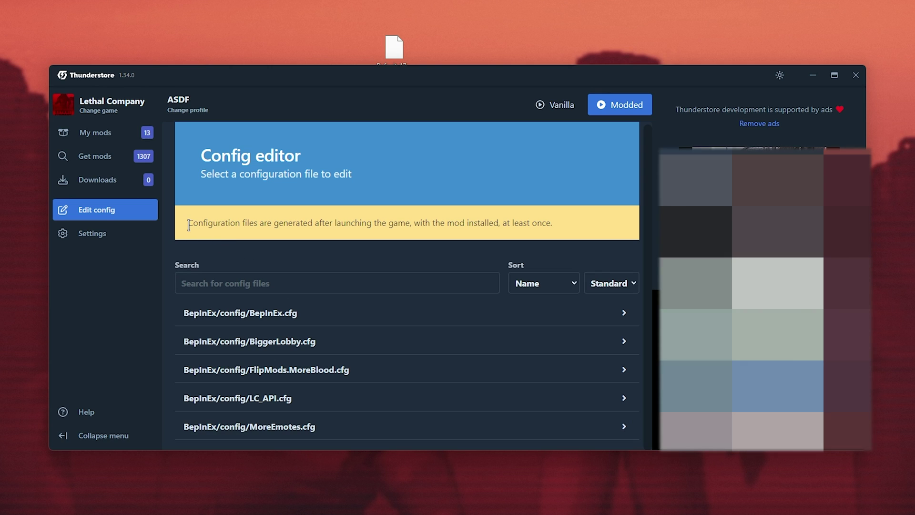
pyautogui.moveTo(189, 222); pyautogui.dragTo(423, 223)
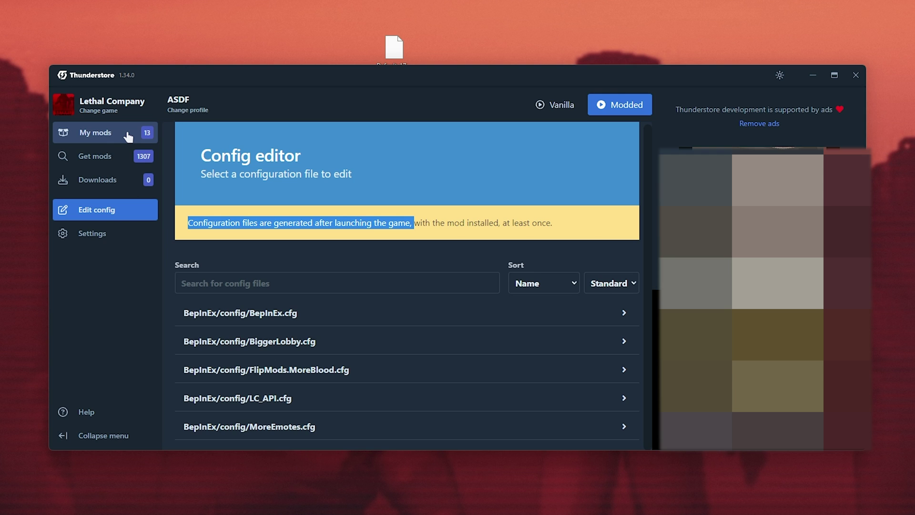
# Review the list of mods installed in the ASDF profile
pyautogui.click(130, 141)
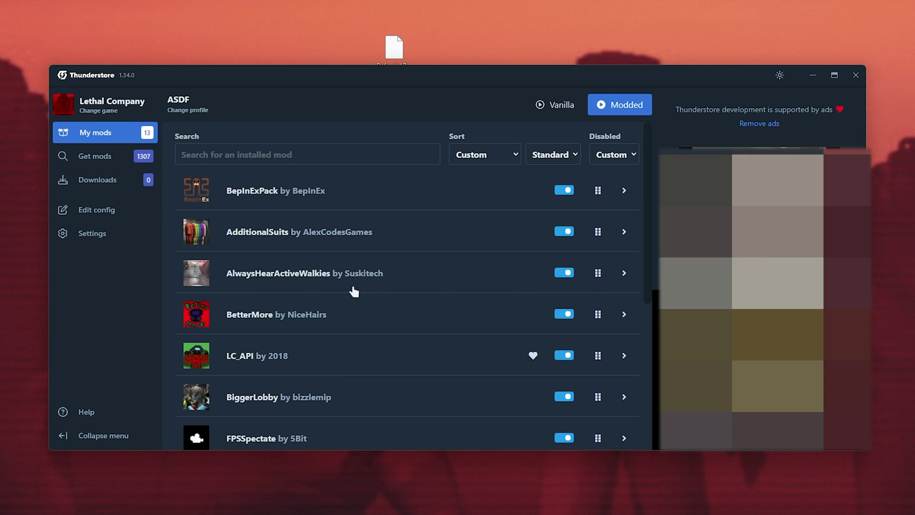
pyautogui.scroll(-5, 353, 290)
pyautogui.scroll(5, 377, 253)
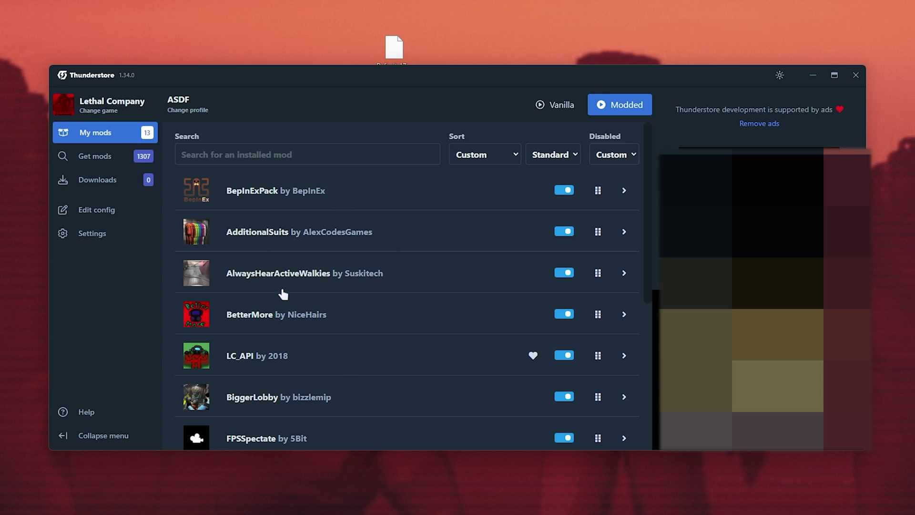
# Run the setting that updates all installed mods to their latest versions
pyautogui.click(113, 233)
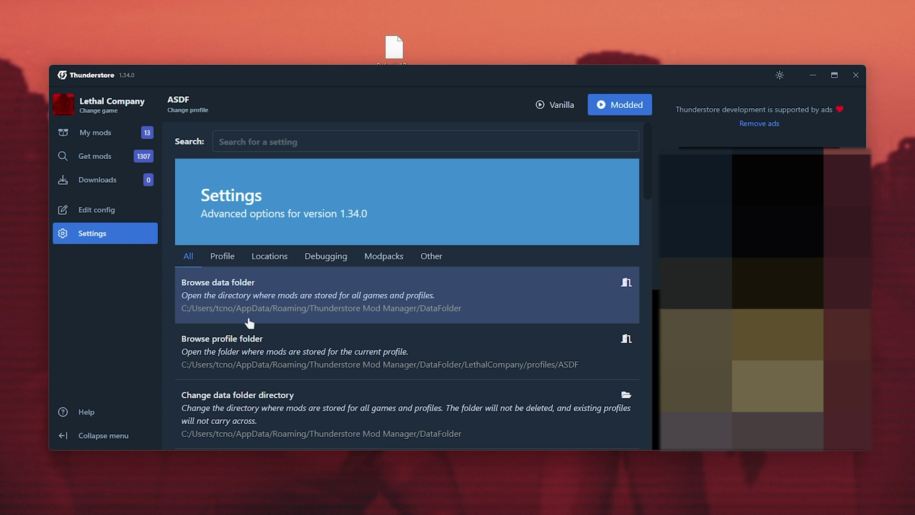
pyautogui.scroll(-5, 260, 317)
pyautogui.scroll(-8, 278, 308)
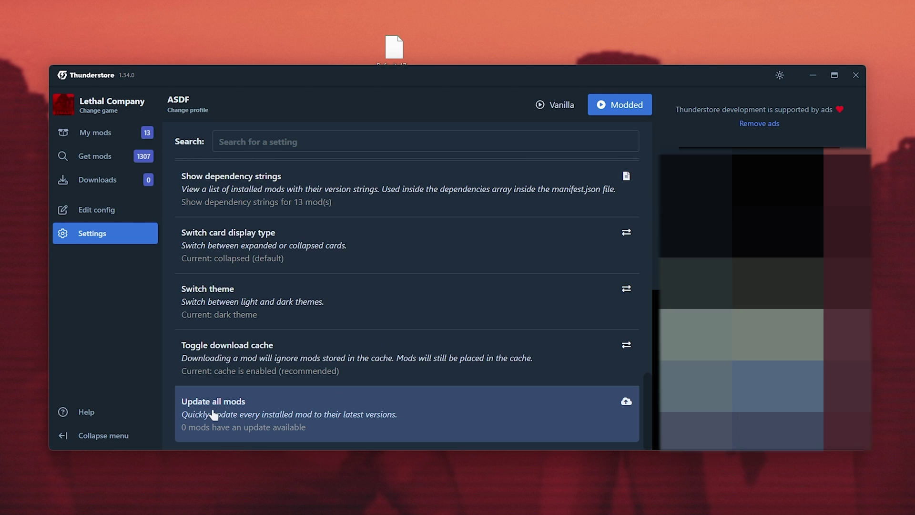
pyautogui.click(335, 415)
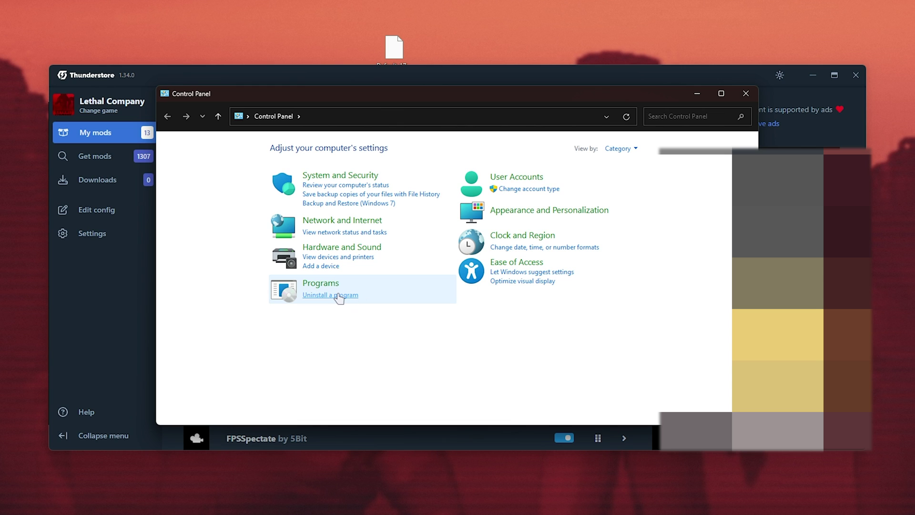
# Switch to Control Panel's list of uninstallable programs and locate the Thunderstore Mod Manager and Overwolf entries
pyautogui.click(339, 296)
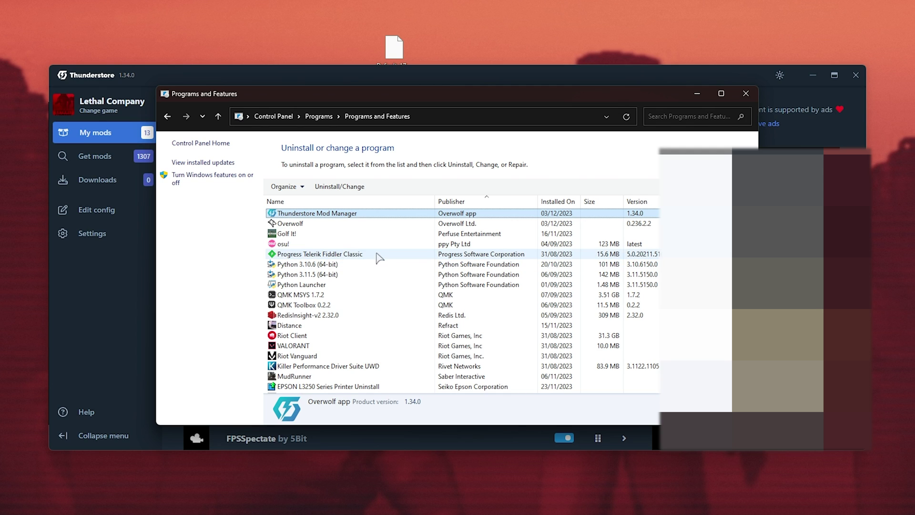
pyautogui.click(365, 224)
pyautogui.click(321, 214)
pyautogui.click(322, 224)
pyautogui.click(322, 214)
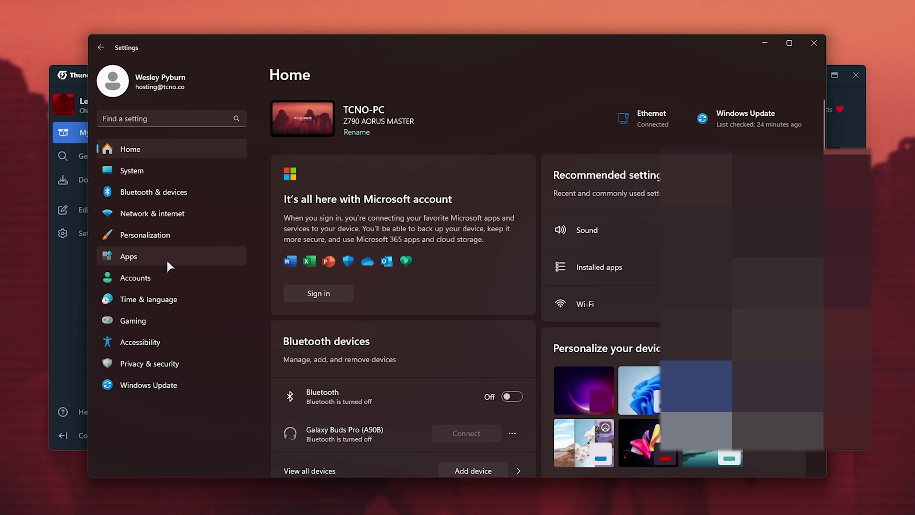
# View the installed apps list in Windows Settings, then close Windows Settings
pyautogui.click(167, 258)
pyautogui.click(472, 112)
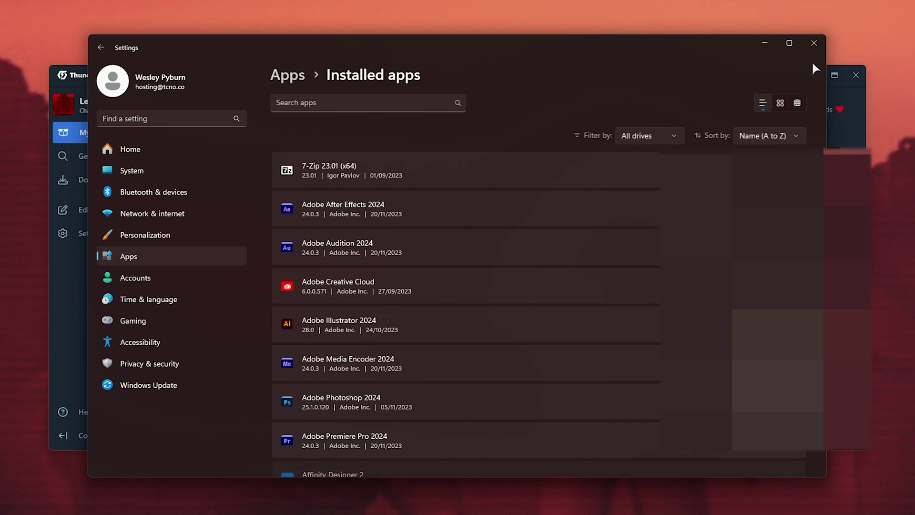
pyautogui.click(814, 42)
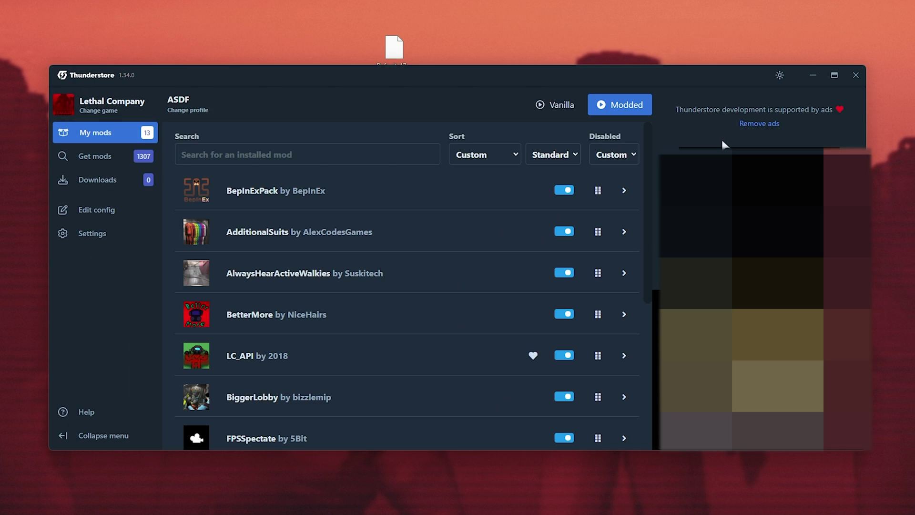